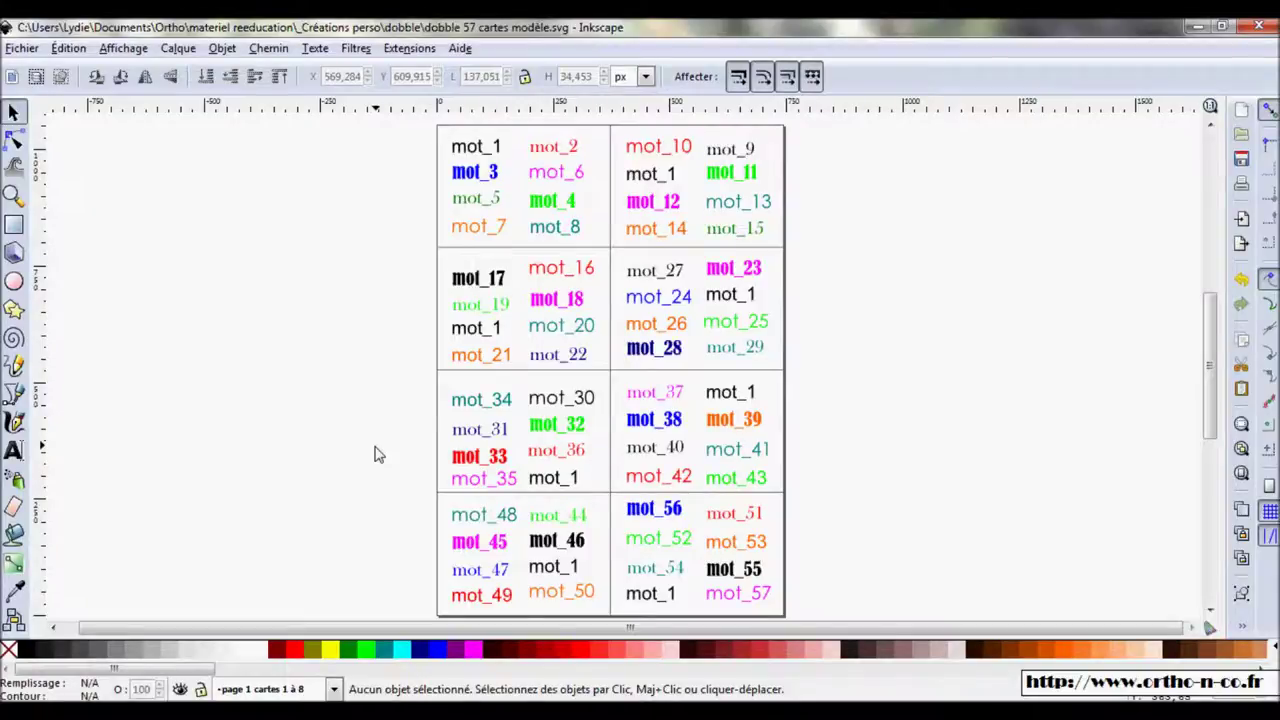
Step: Replace the mot_1 placeholder with 'pomme' so all eight cards show it
click(483, 148)
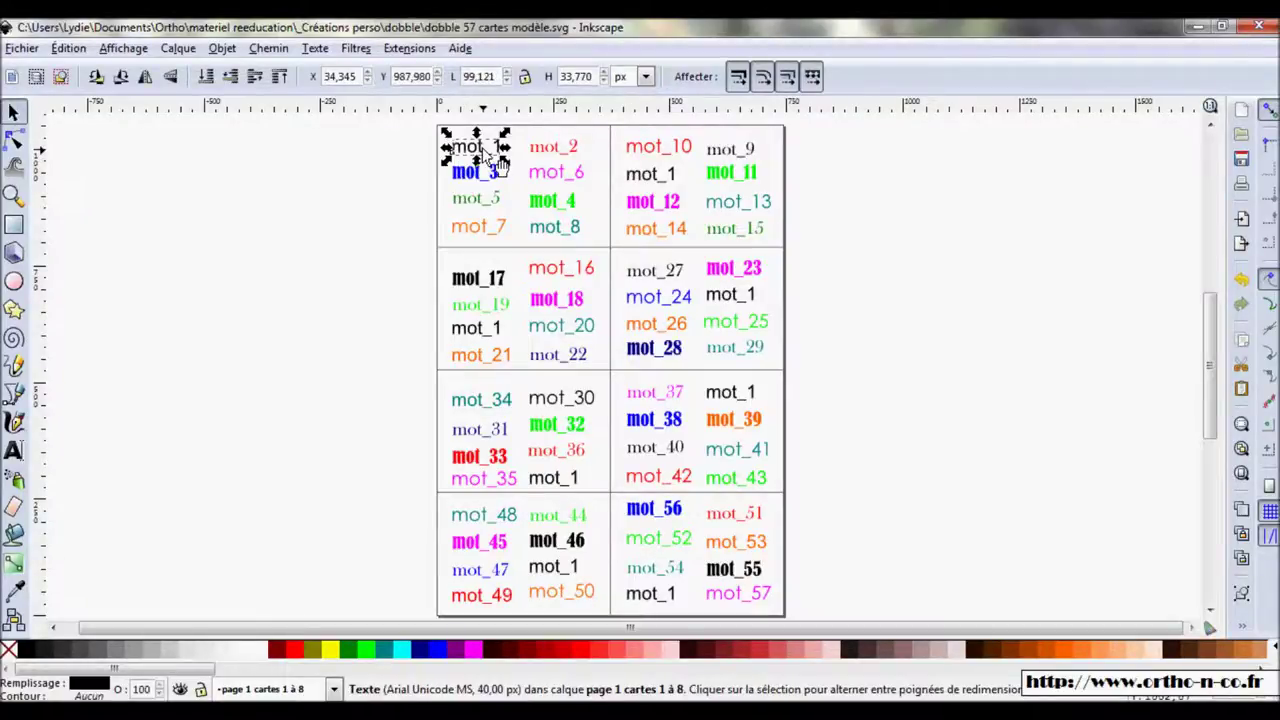
click(13, 453)
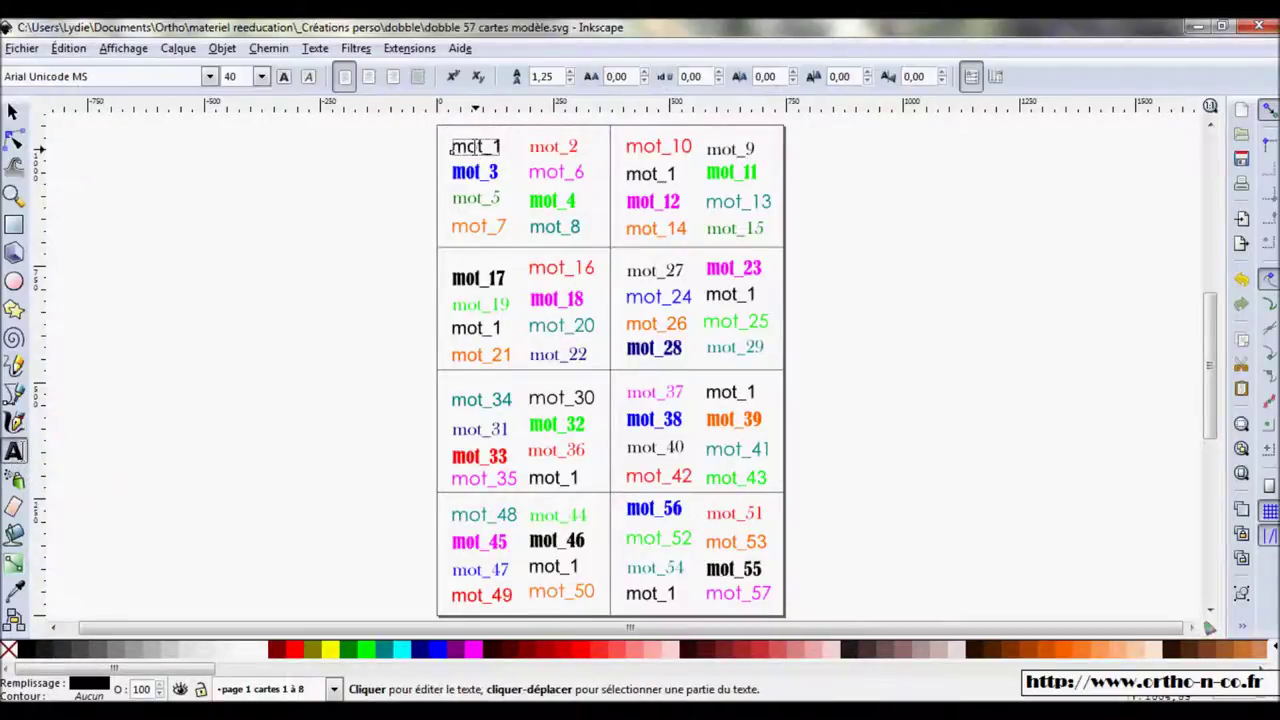
click(500, 148)
key(BackSpace)
key(BackSpace)
key(BackSpace)
key(BackSpace)
key(BackSpace)
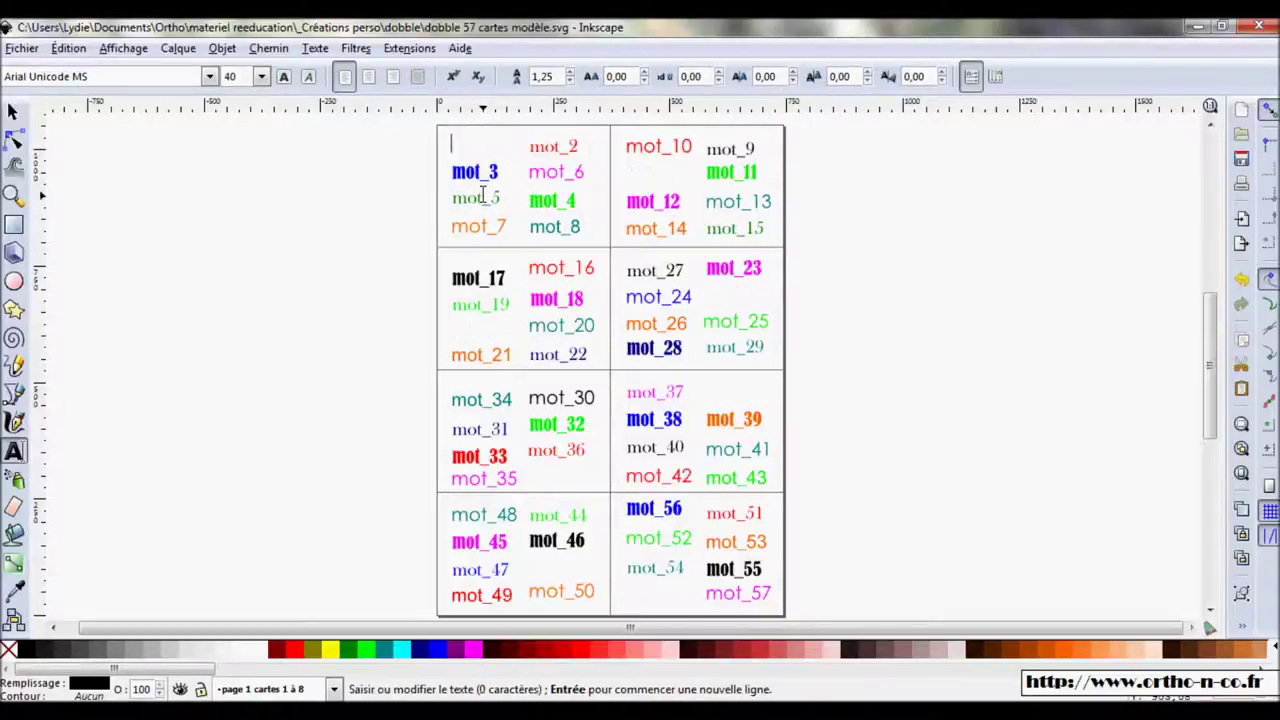
text(pomme)
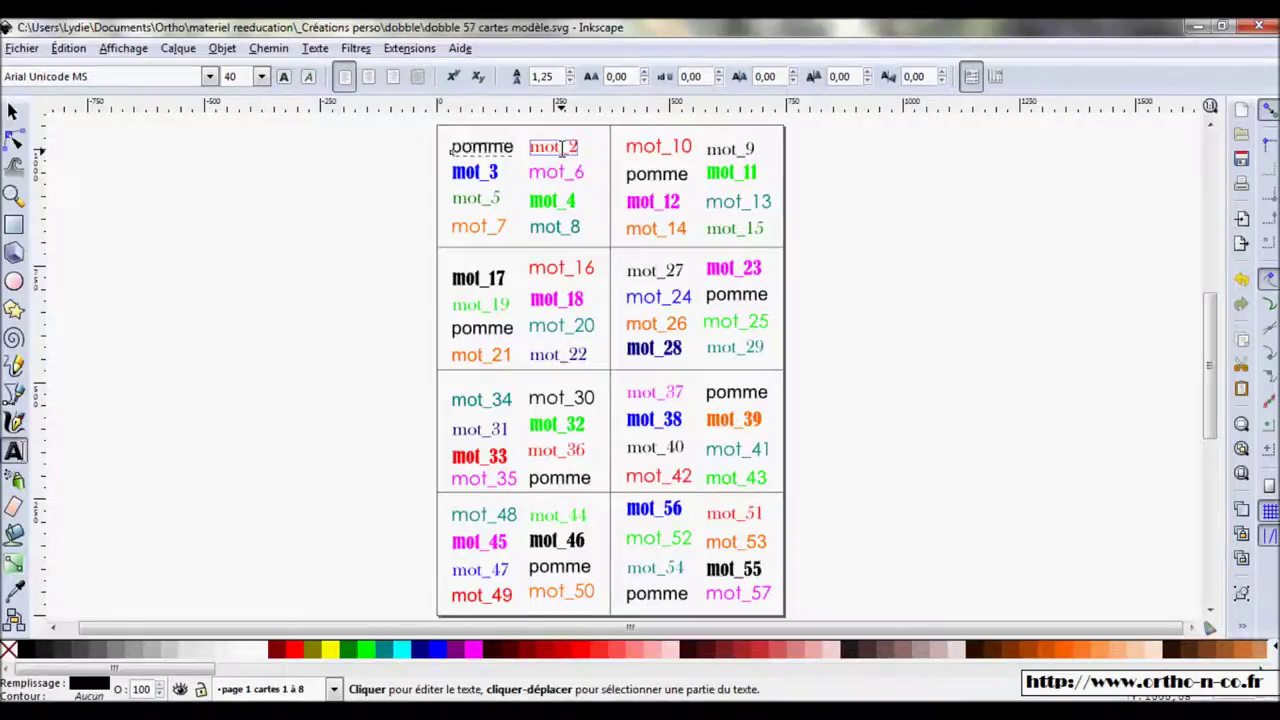
Step: Replace mot_2, mot_3 and mot_6 on the first card with fraise, ananas and banane
double_click(562, 147)
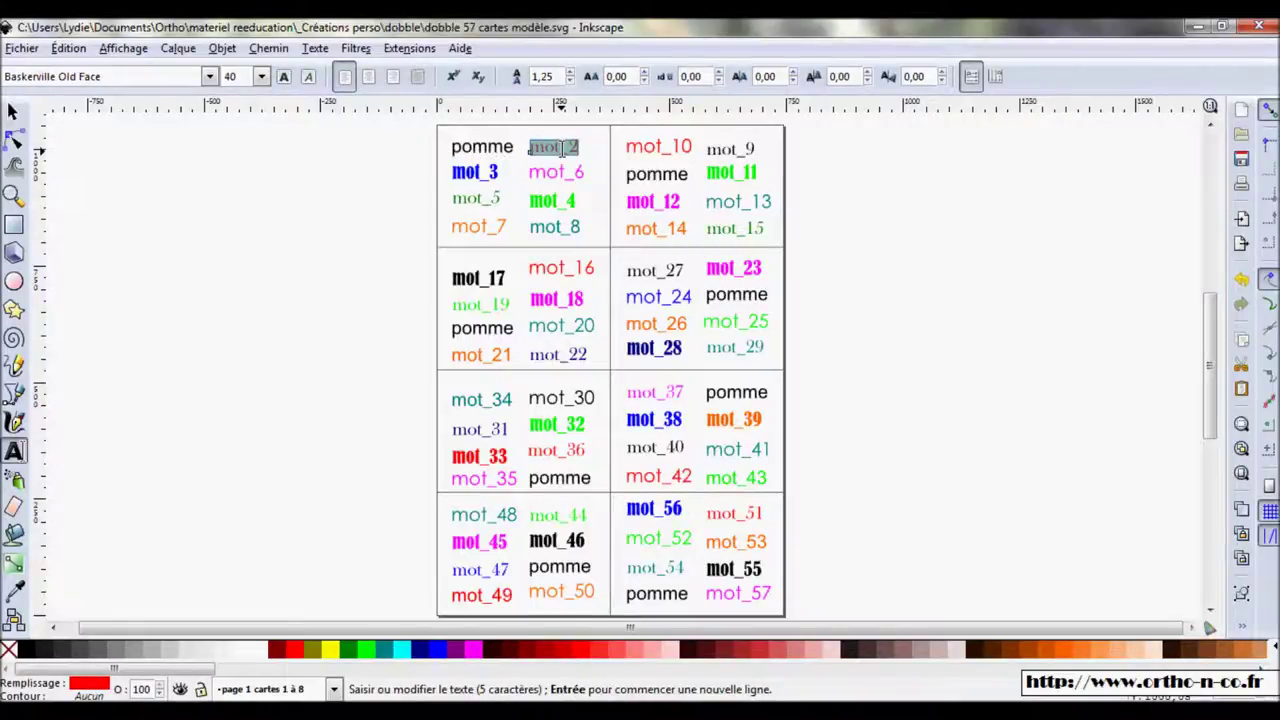
text(fraise)
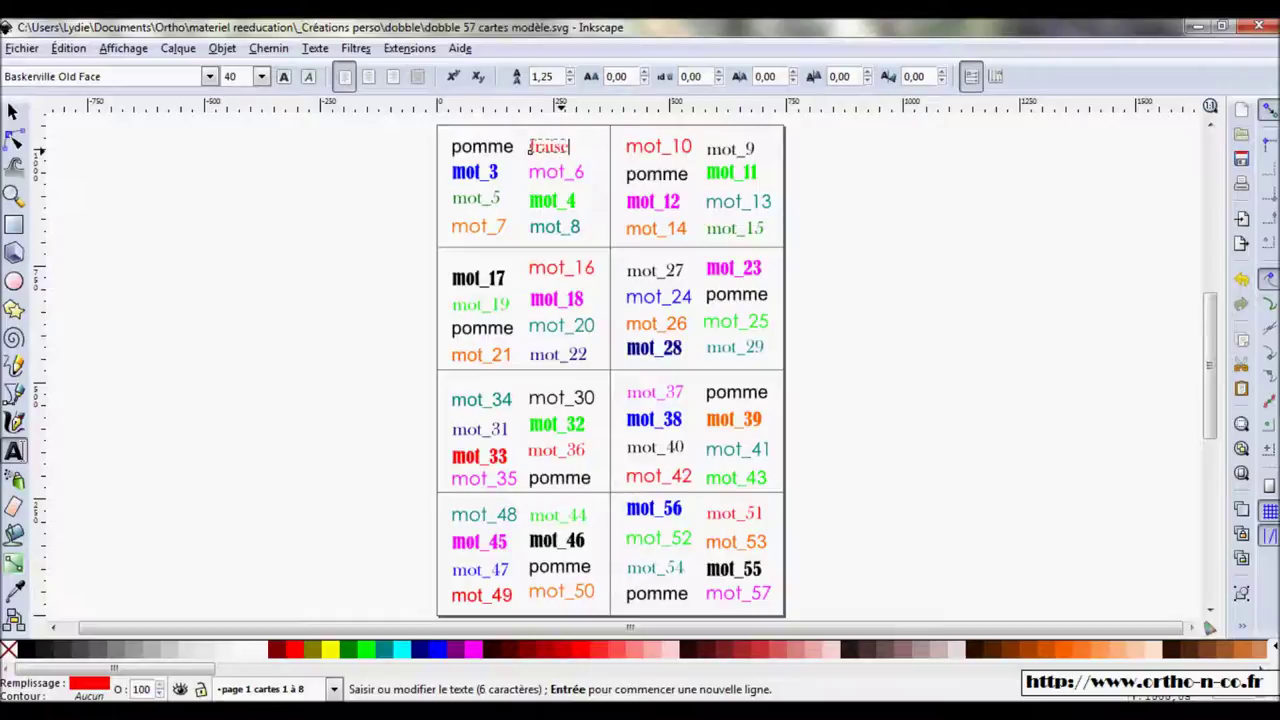
double_click(478, 172)
text(anana)
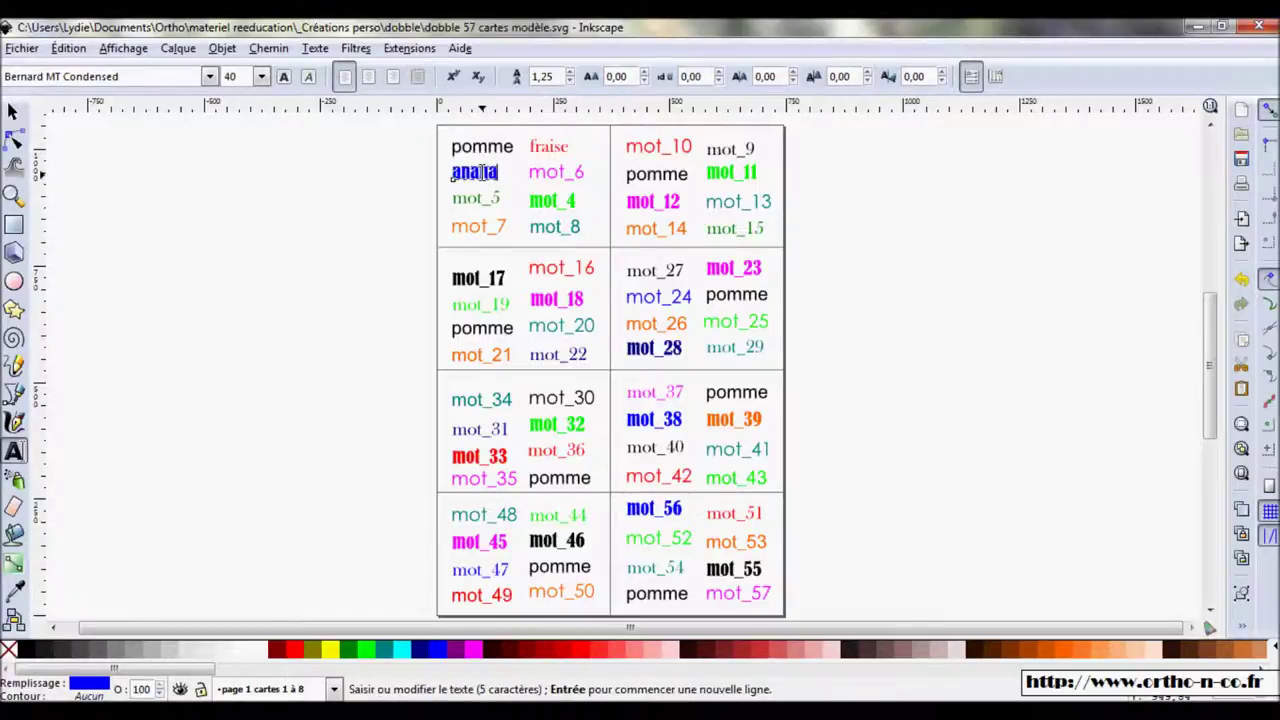
text(s)
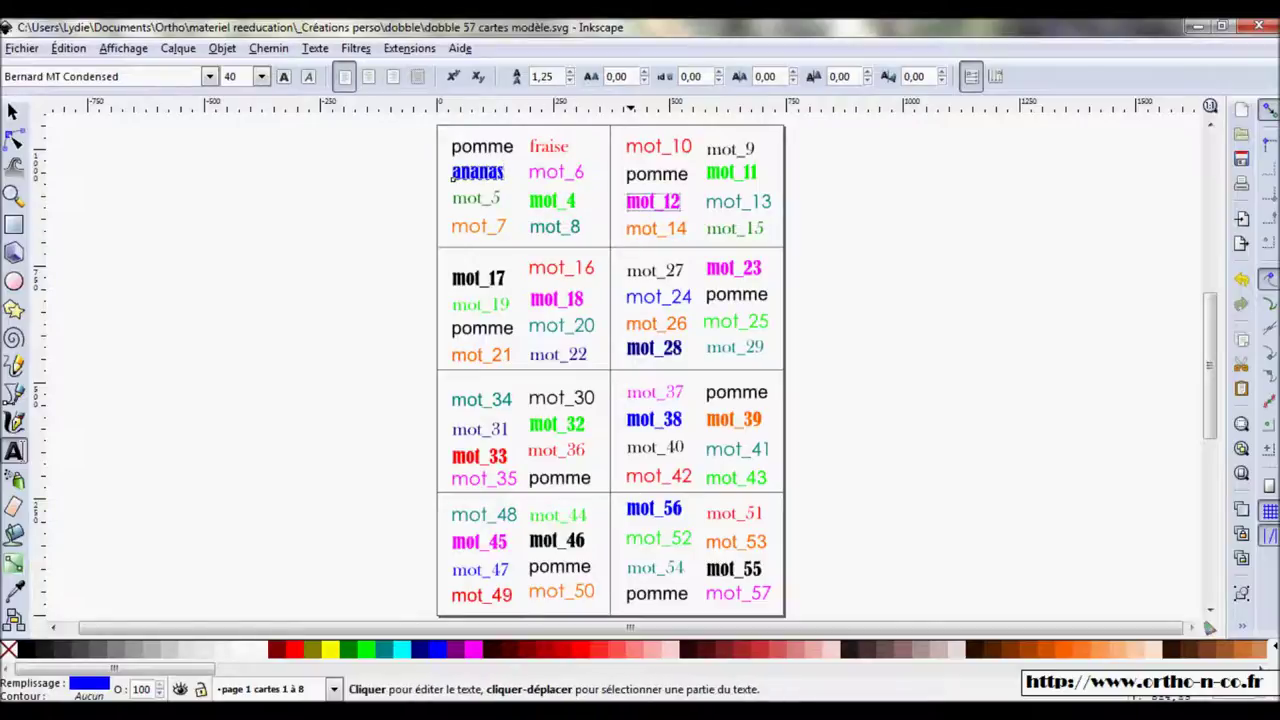
double_click(562, 171)
text(pommee)
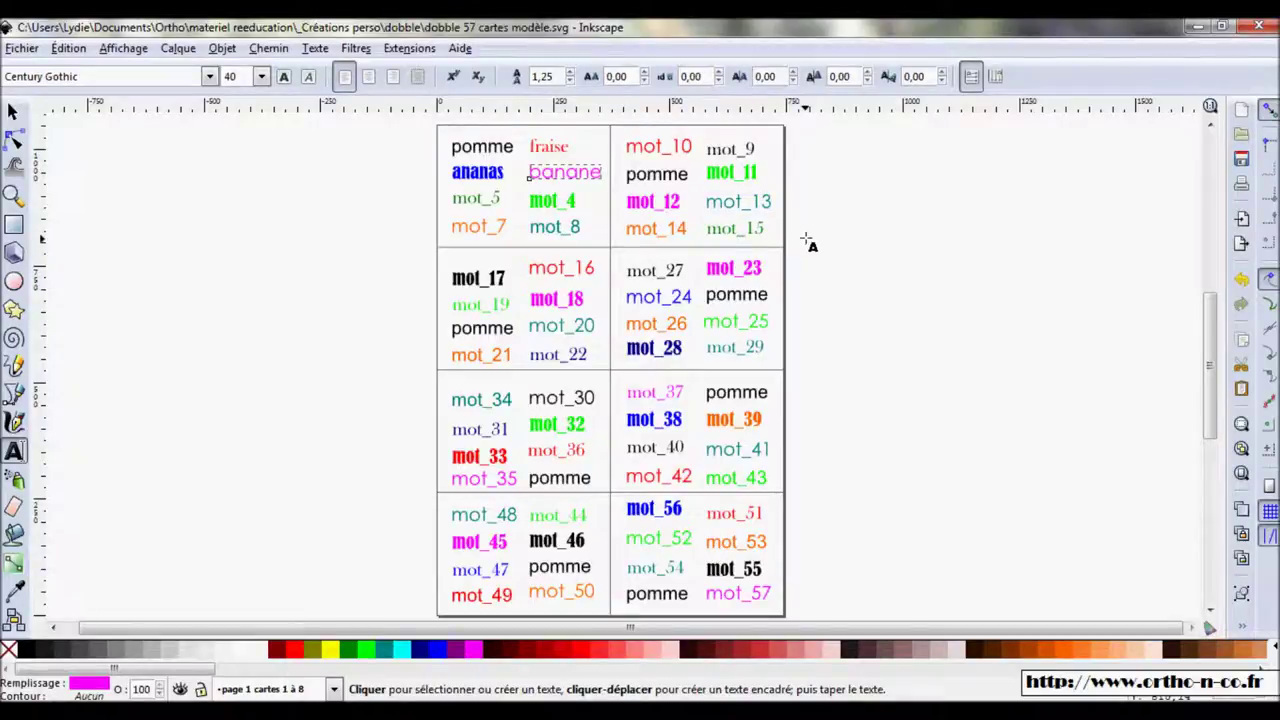
click(806, 240)
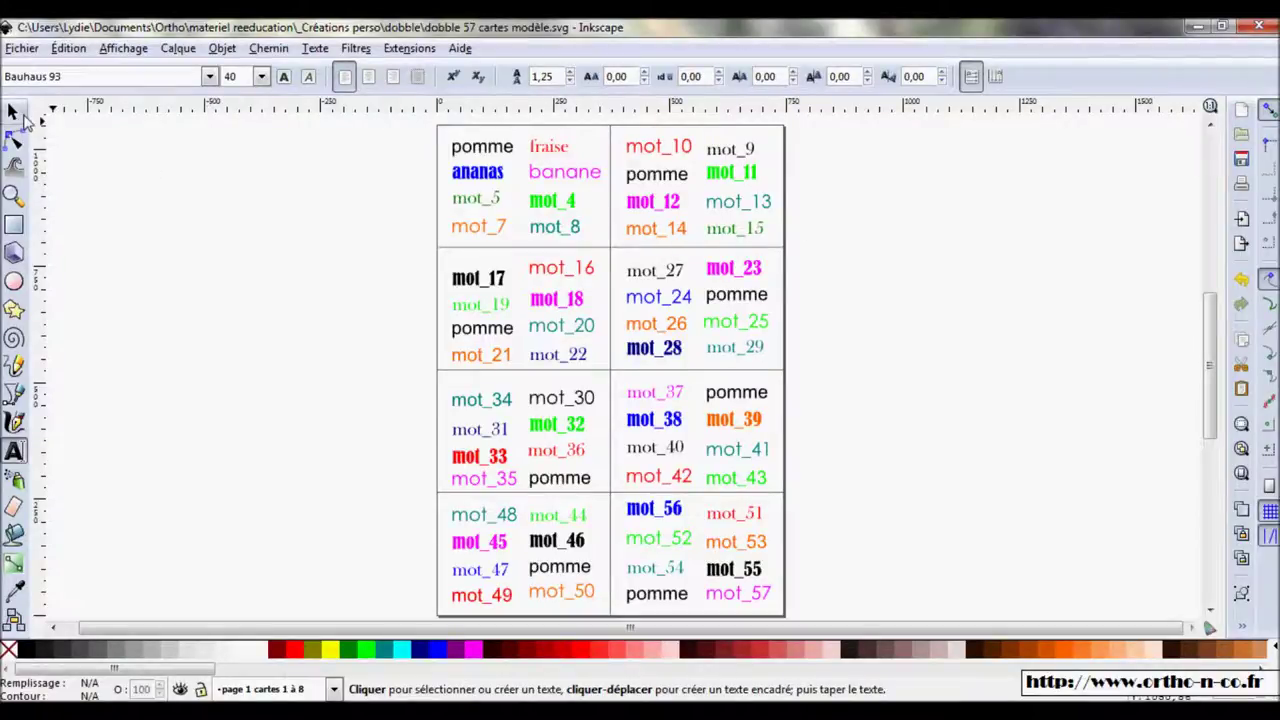
Step: Shift banane slightly left and nudge mot_11 and mot_50 a few pixels
click(15, 113)
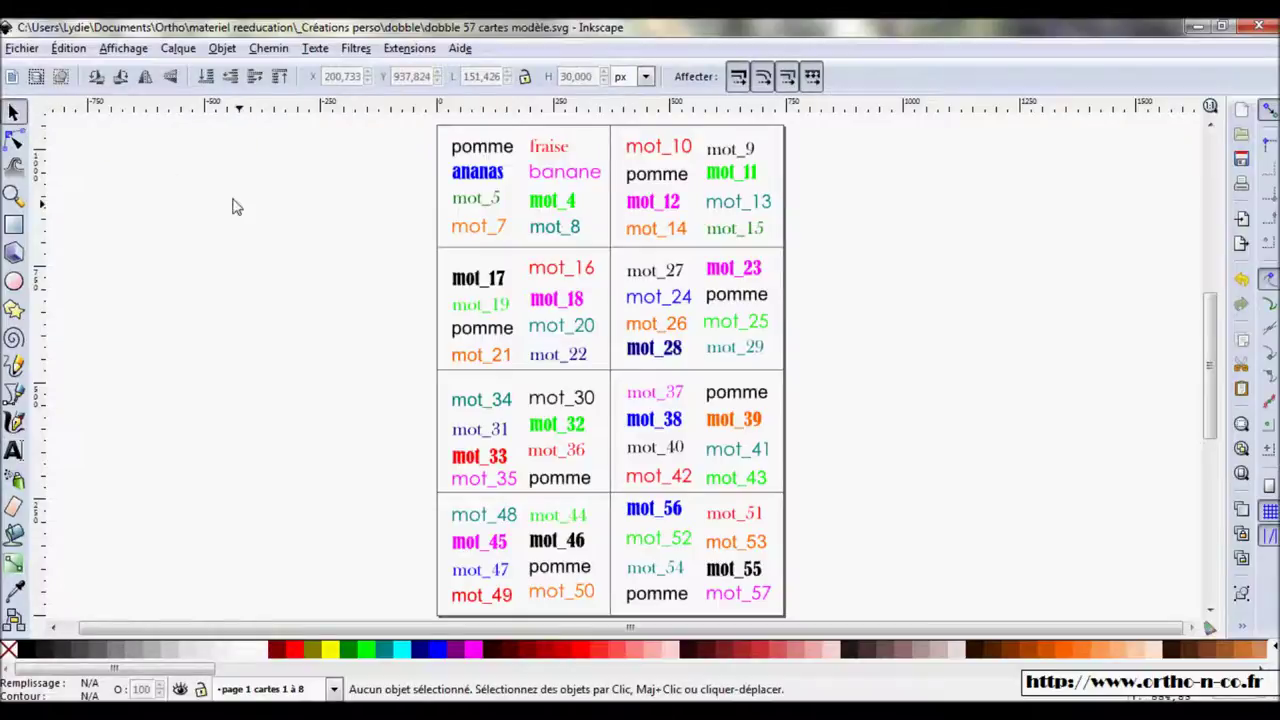
drag(562, 174, 561, 176)
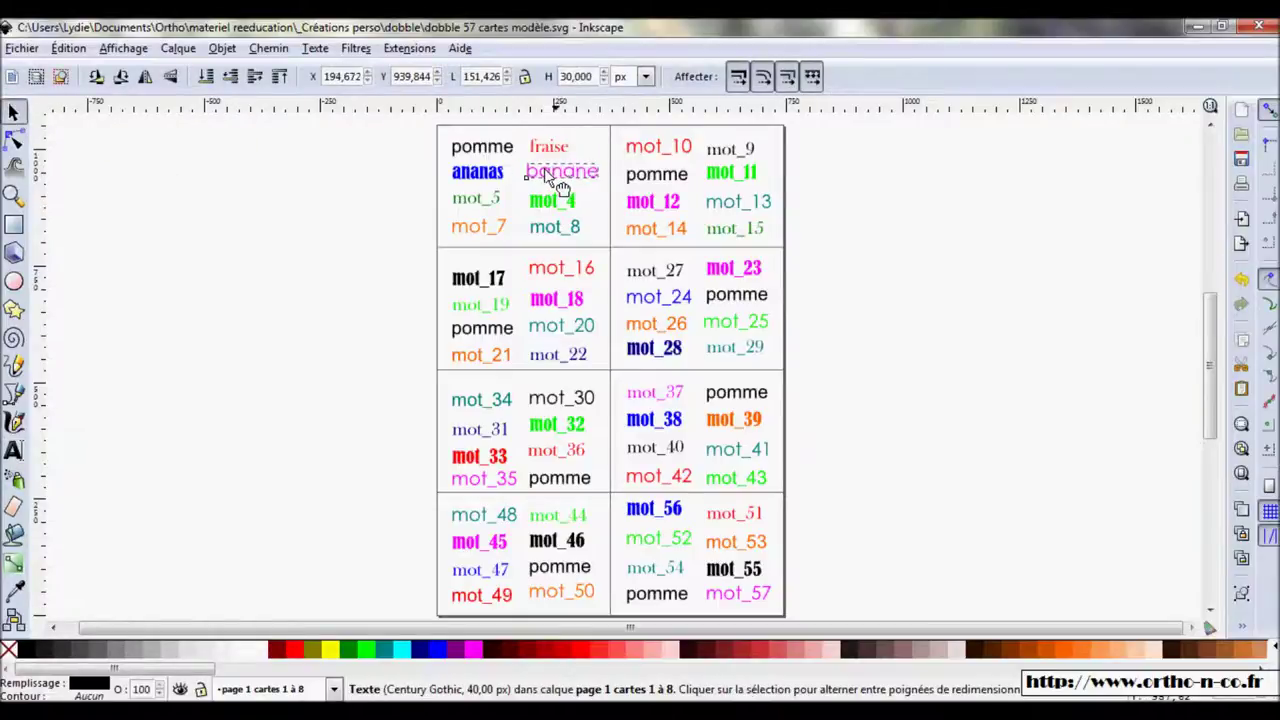
drag(570, 187, 564, 192)
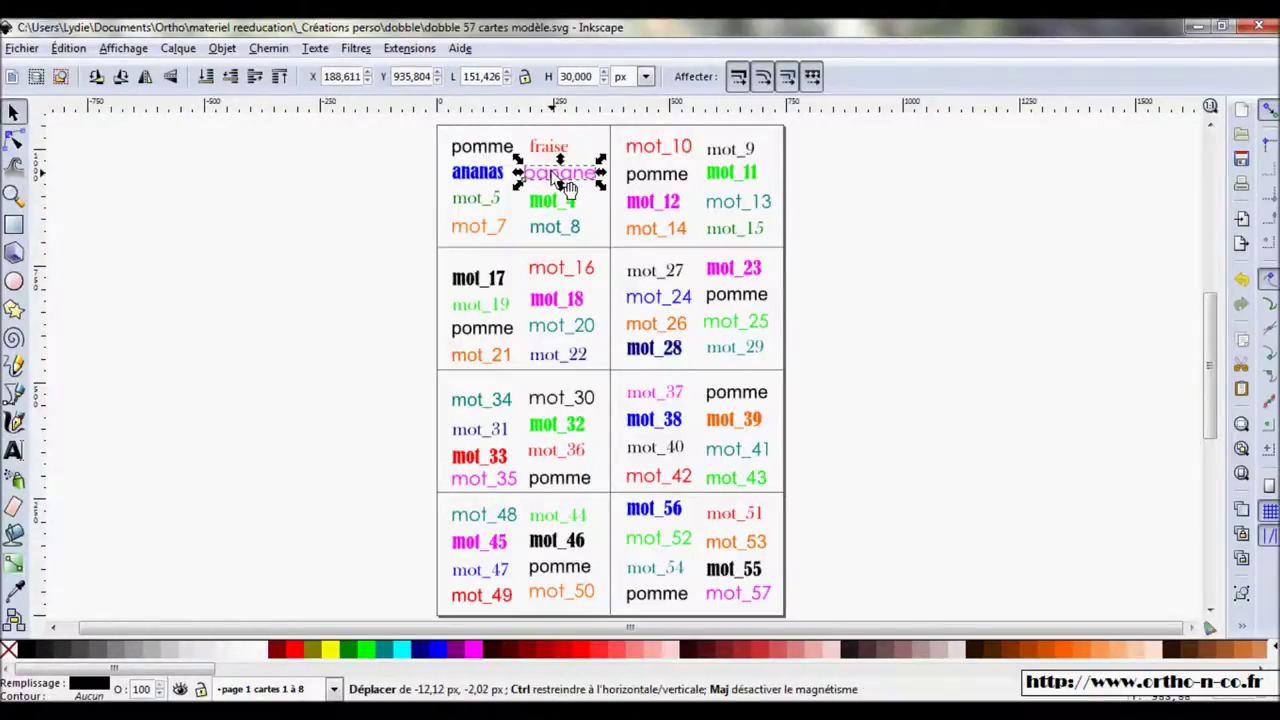
drag(745, 185, 744, 189)
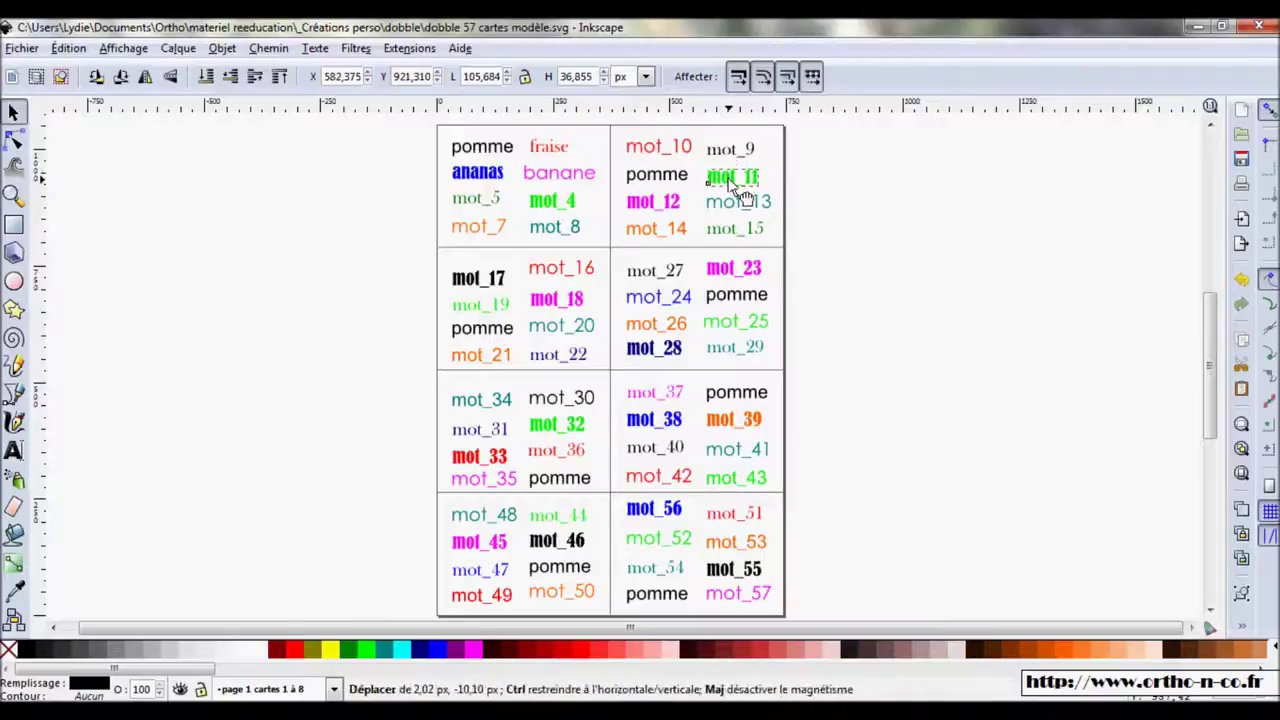
click(840, 221)
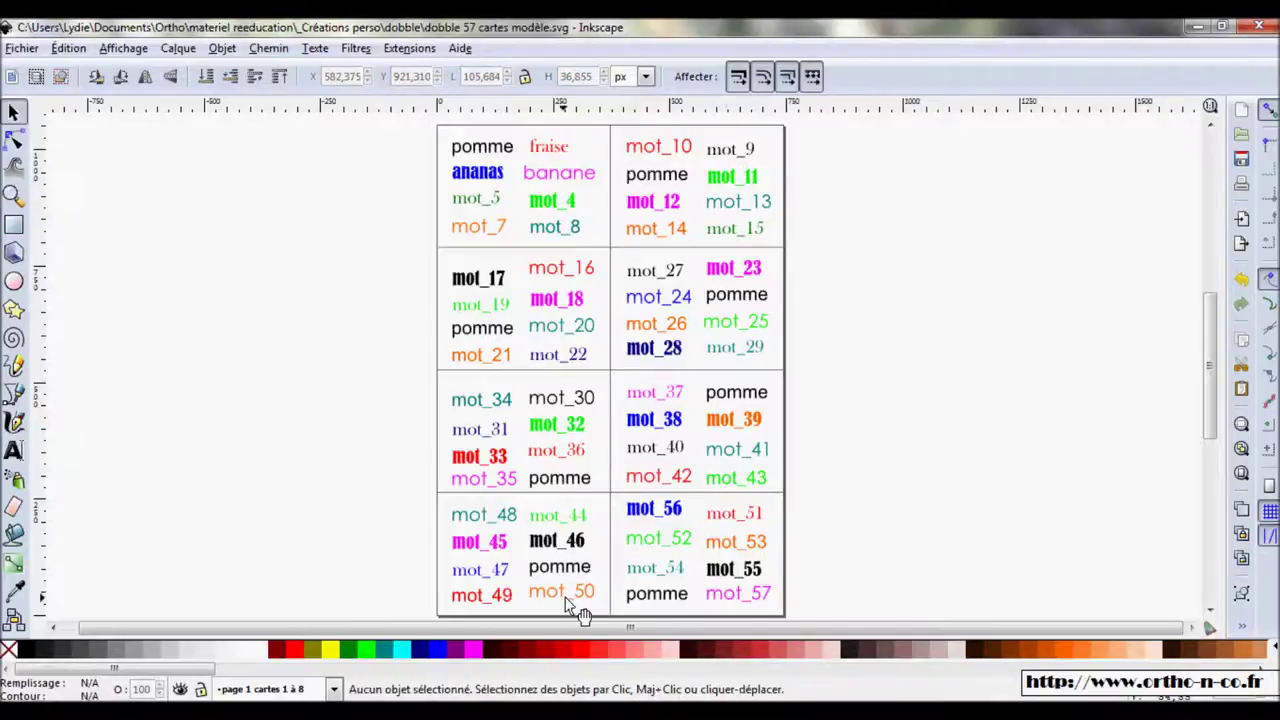
drag(574, 592, 572, 598)
click(787, 480)
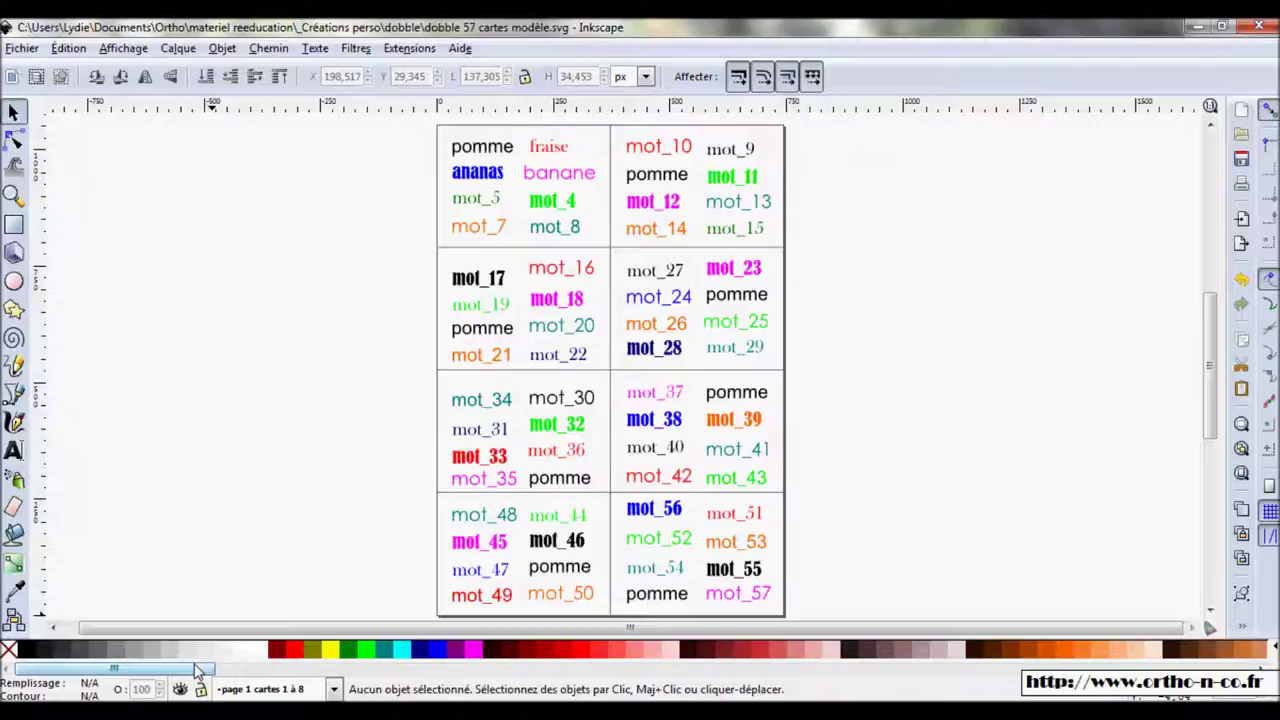
Step: Show only the page 2 cartes 9 à 16 layer and nudge mot_20 slightly down
click(180, 689)
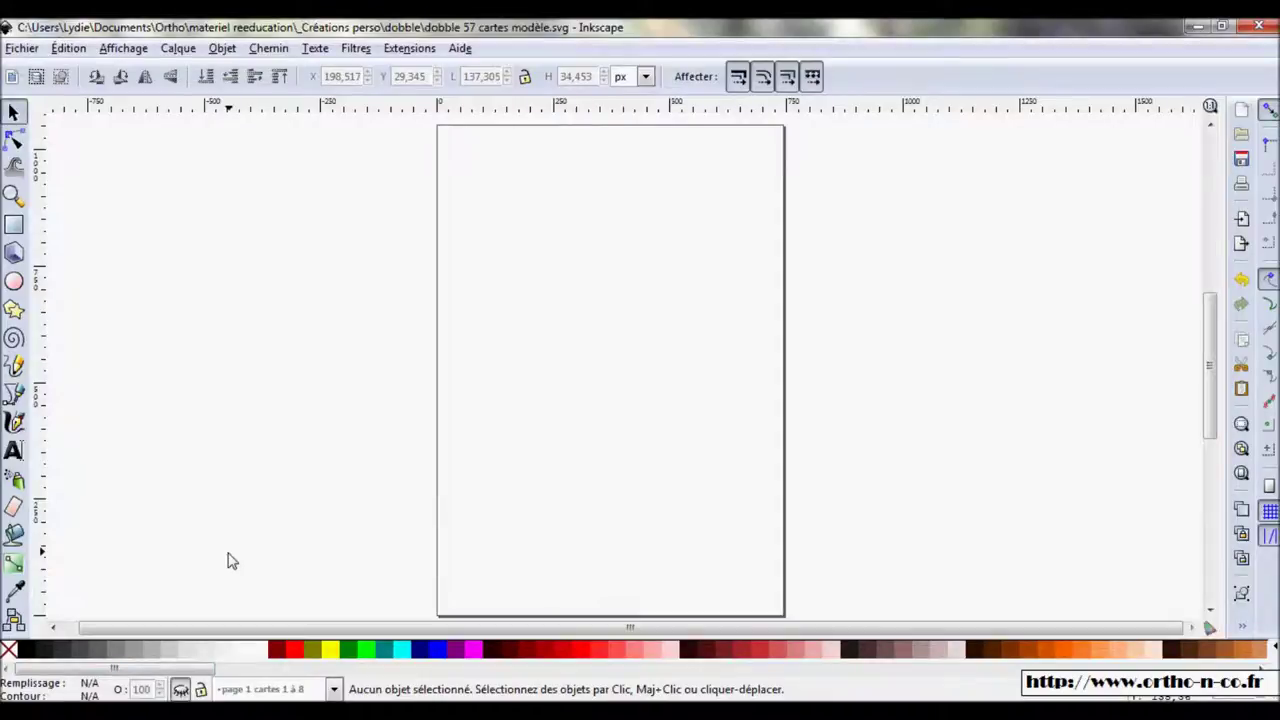
click(268, 690)
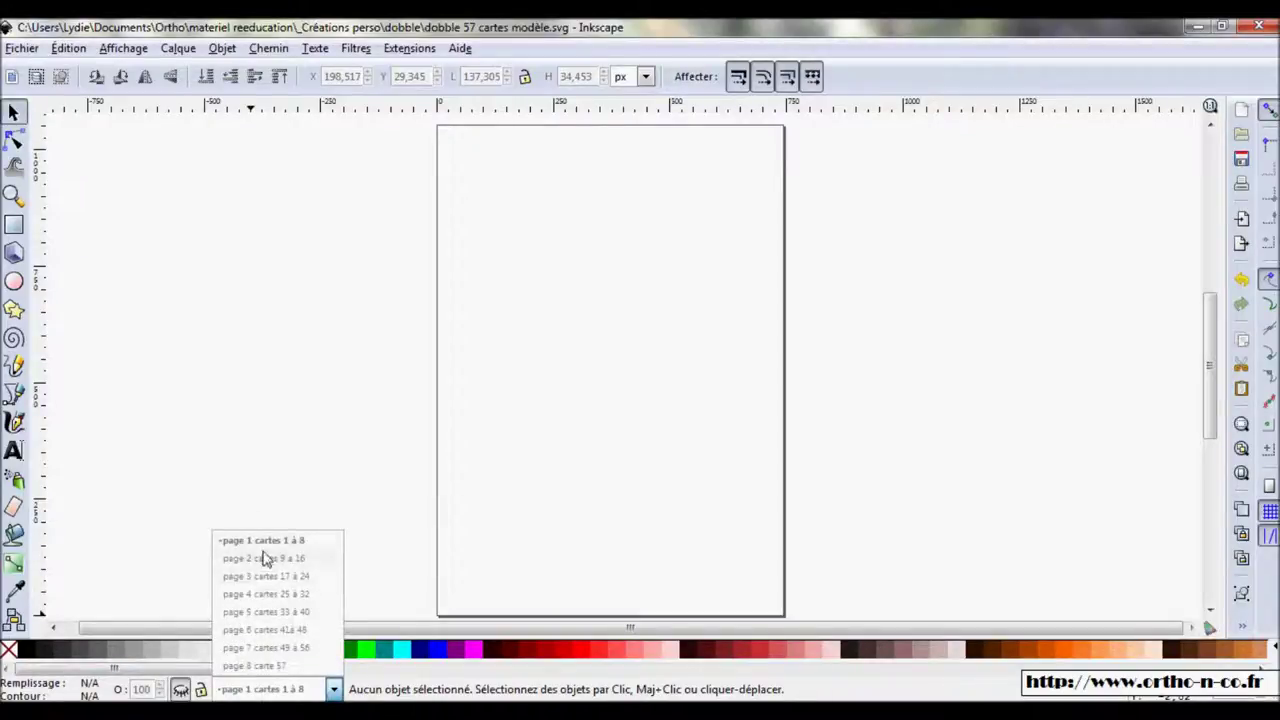
click(265, 563)
click(180, 689)
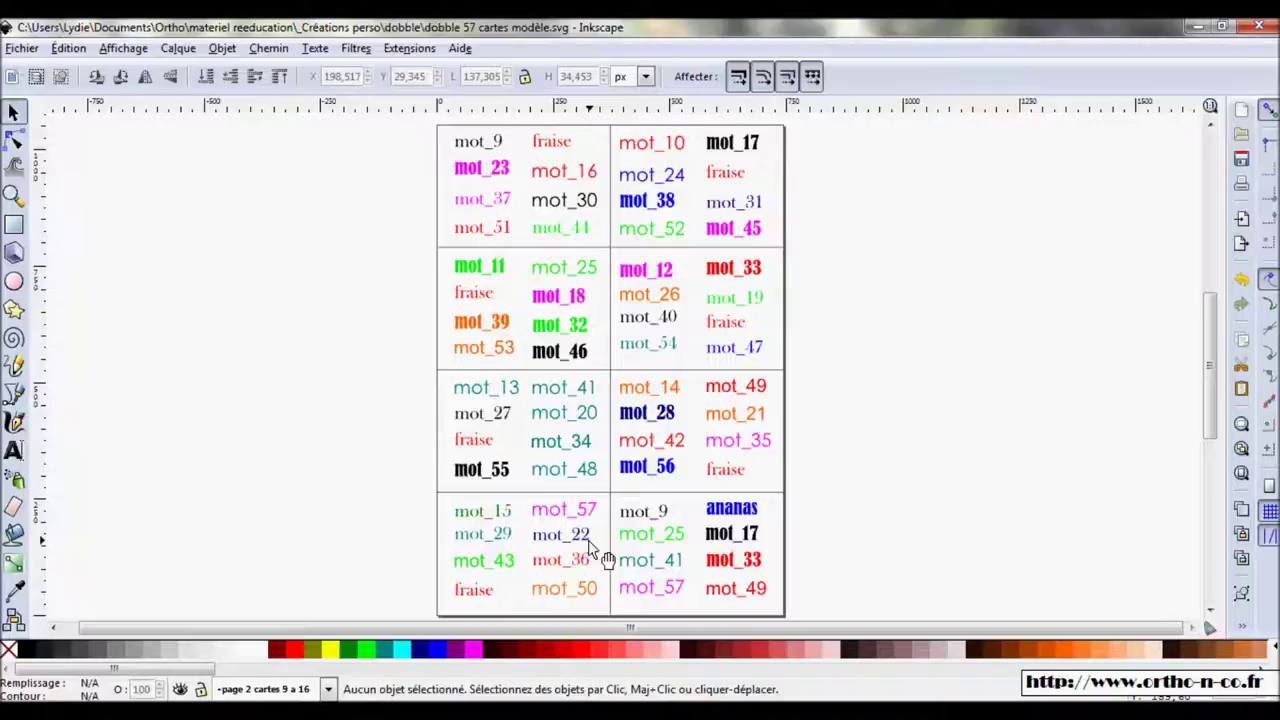
click(549, 421)
drag(565, 435, 565, 439)
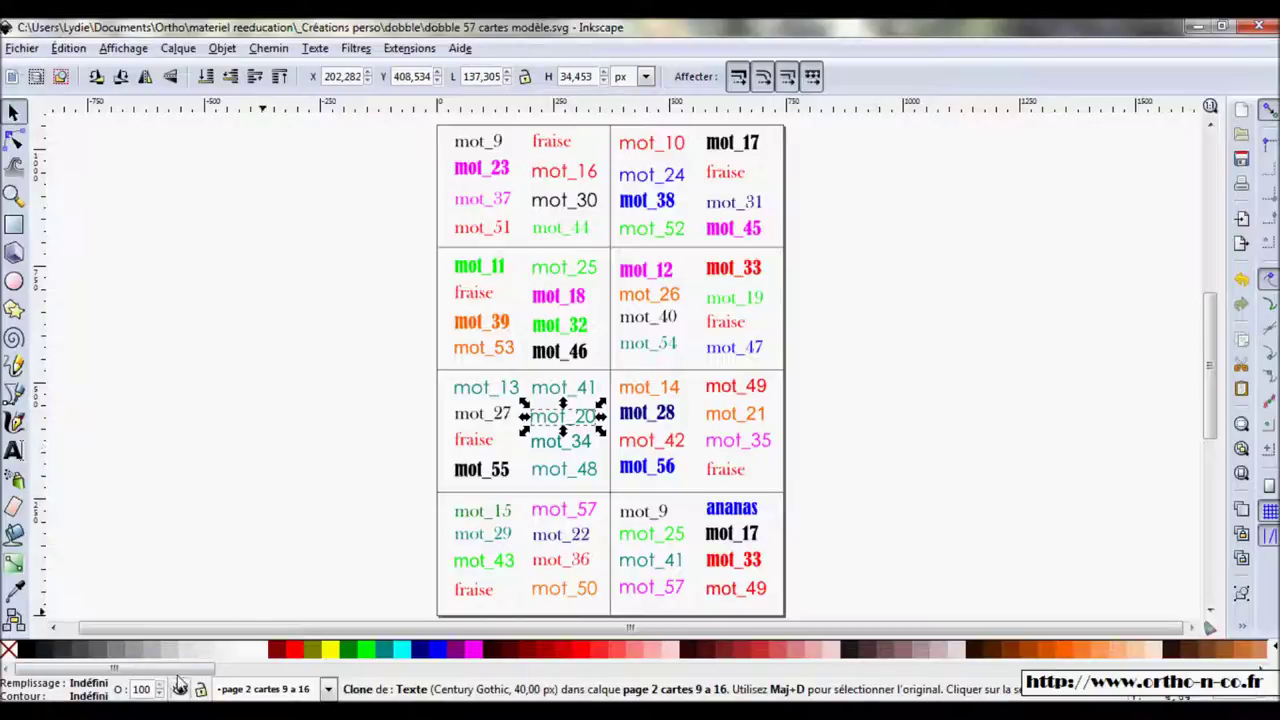
Step: Hide page 2 and show the page 3 cartes 17 à 24 layer
click(181, 689)
click(250, 689)
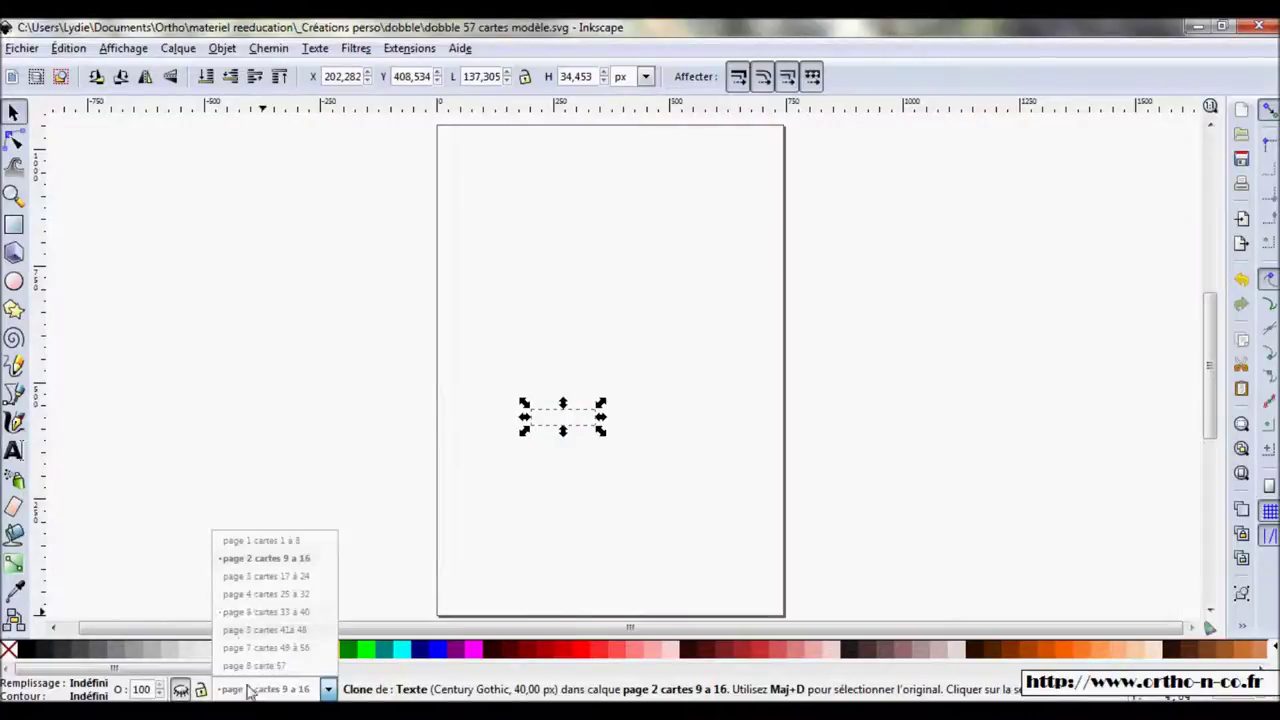
click(249, 588)
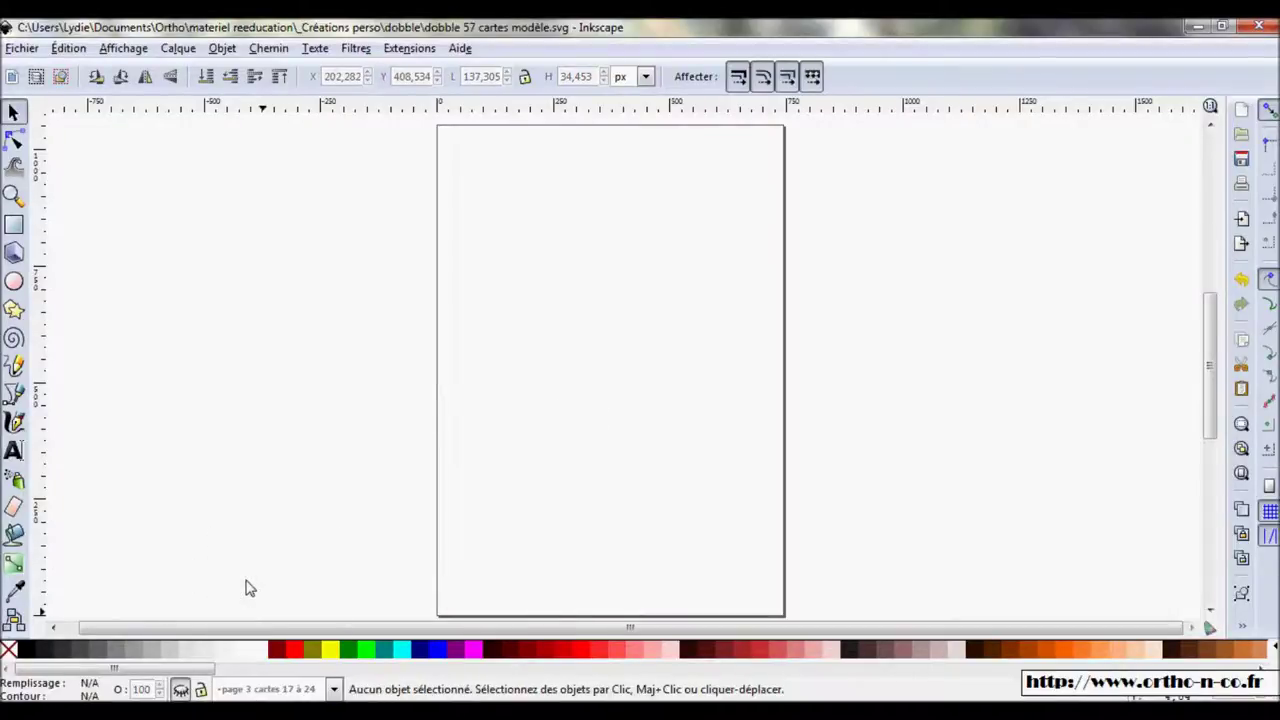
click(181, 689)
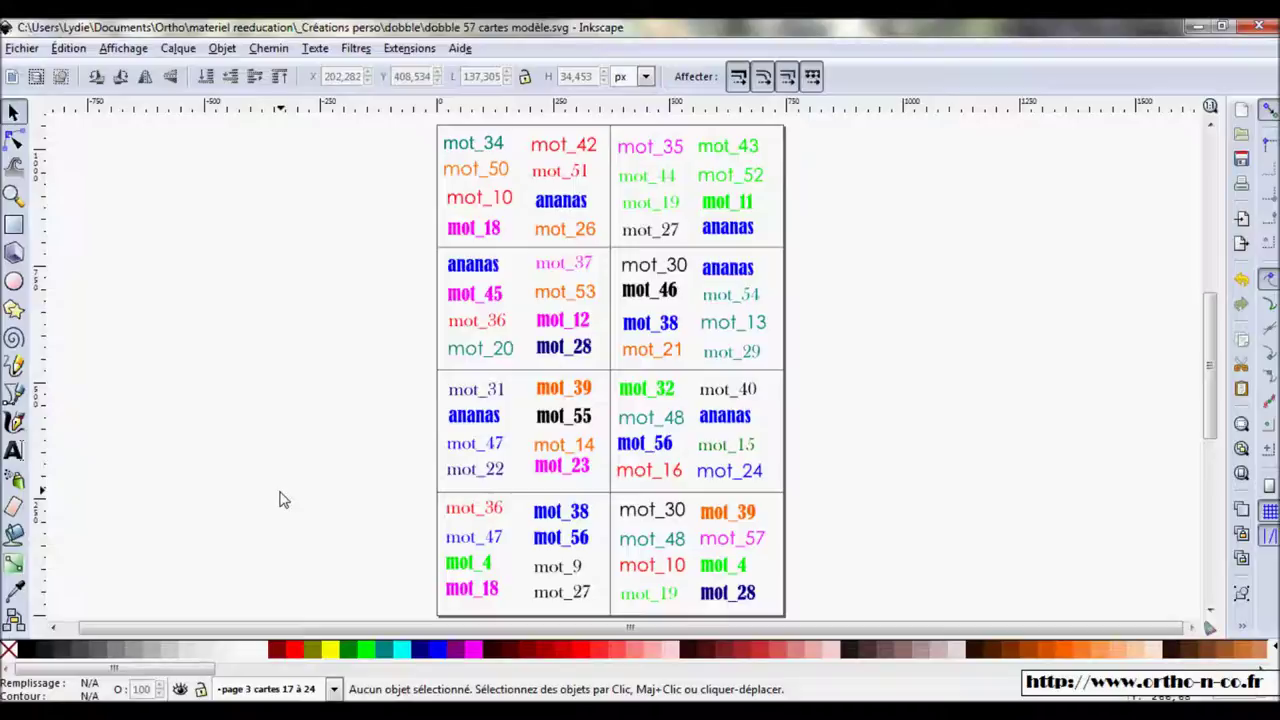
Step: Hide page 3 and show the page 1 cartes 1 à 8 layer again
click(180, 689)
click(252, 691)
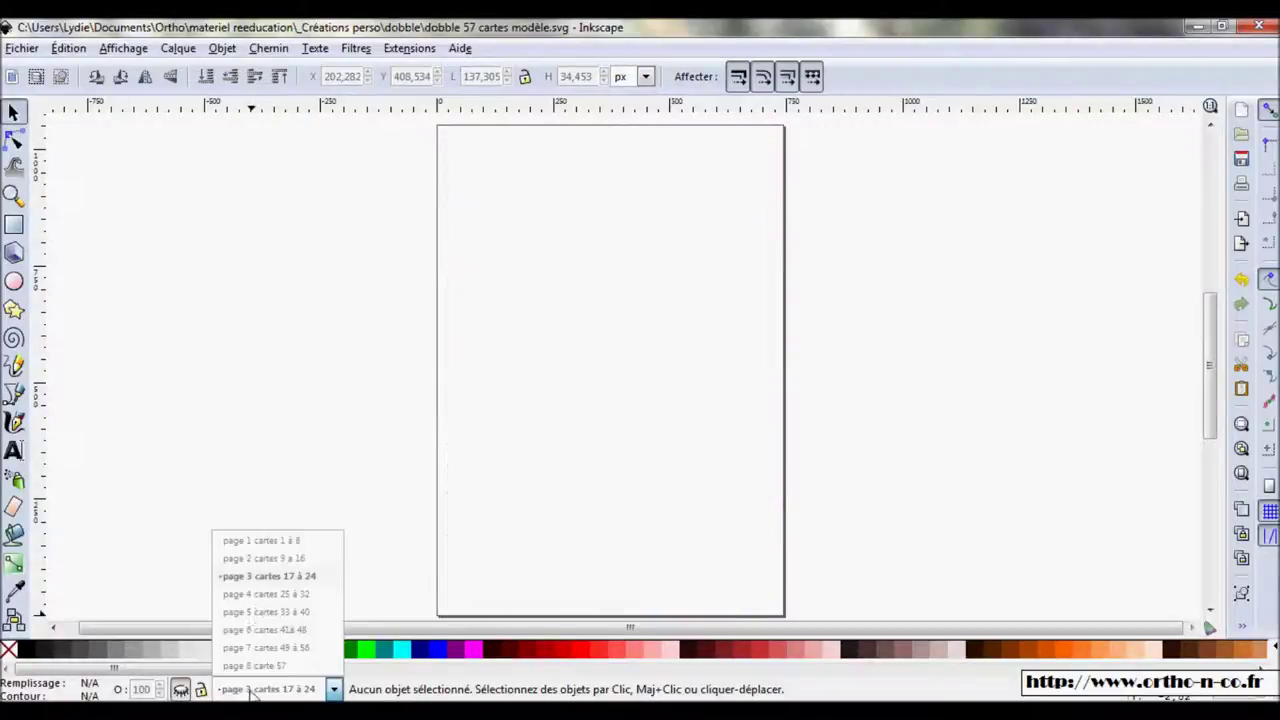
click(264, 541)
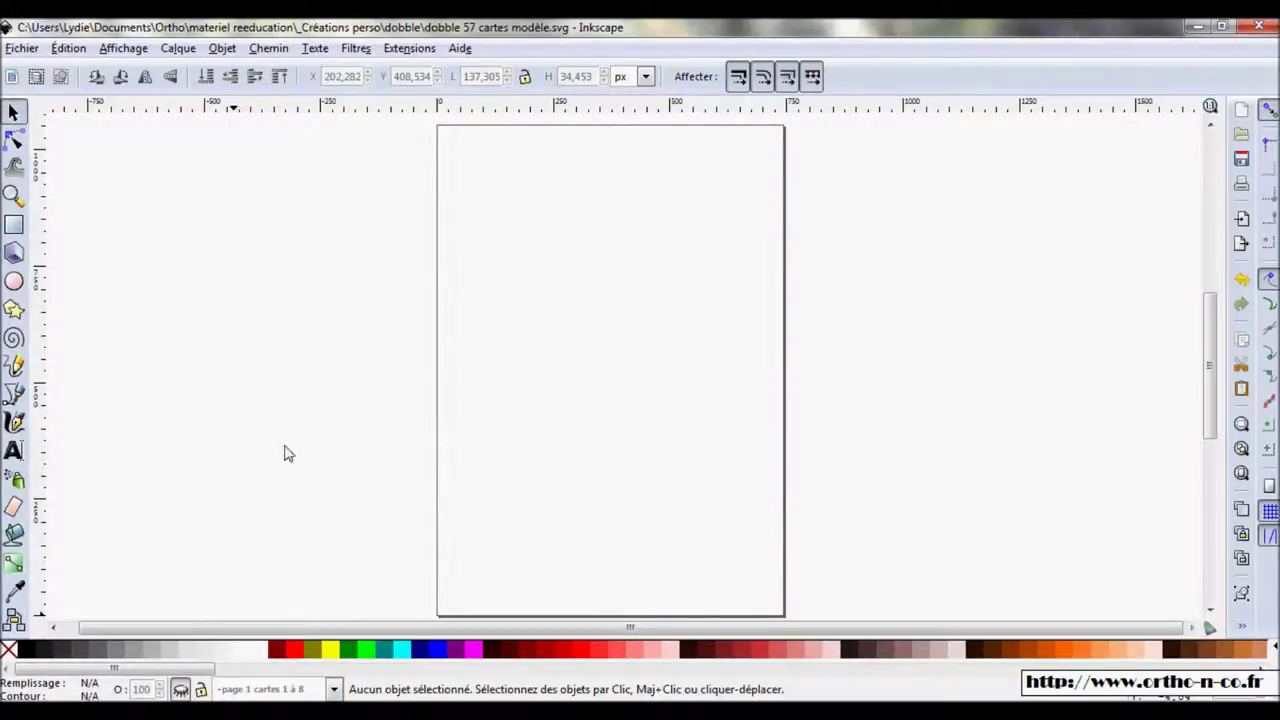
click(12, 48)
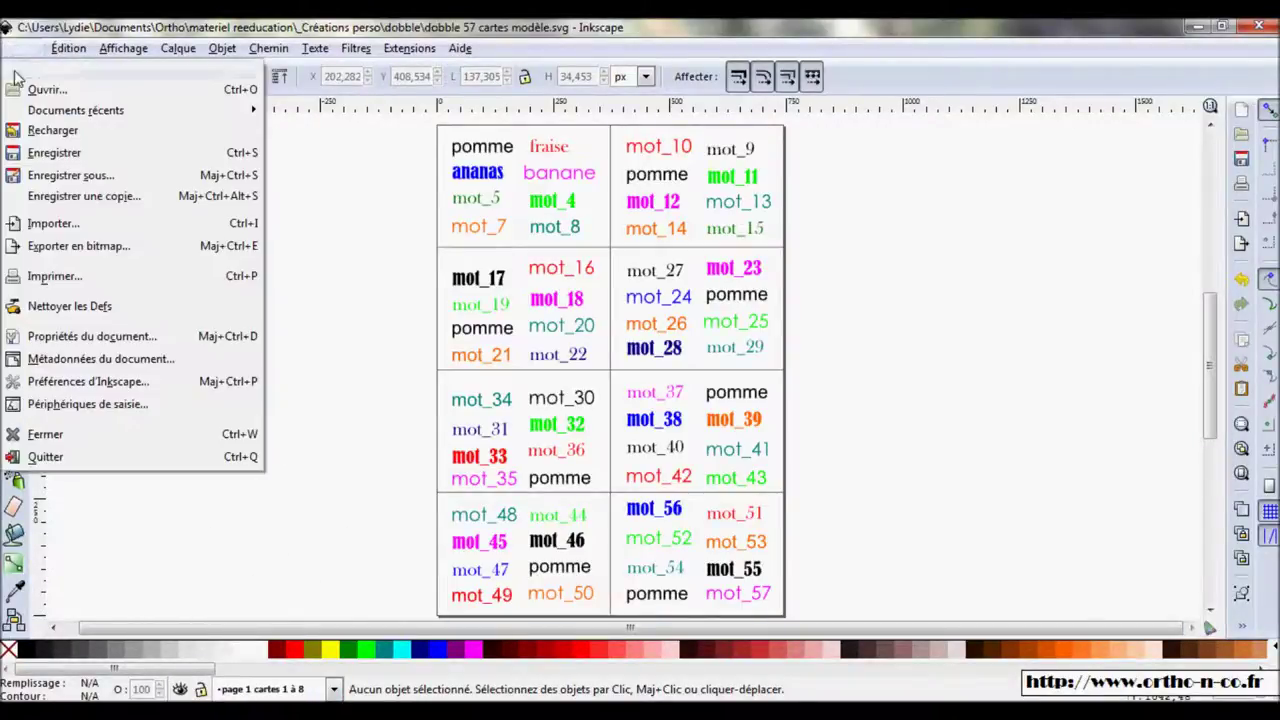
Step: Export page 1 as a PNG with the file name ending in 1
click(90, 246)
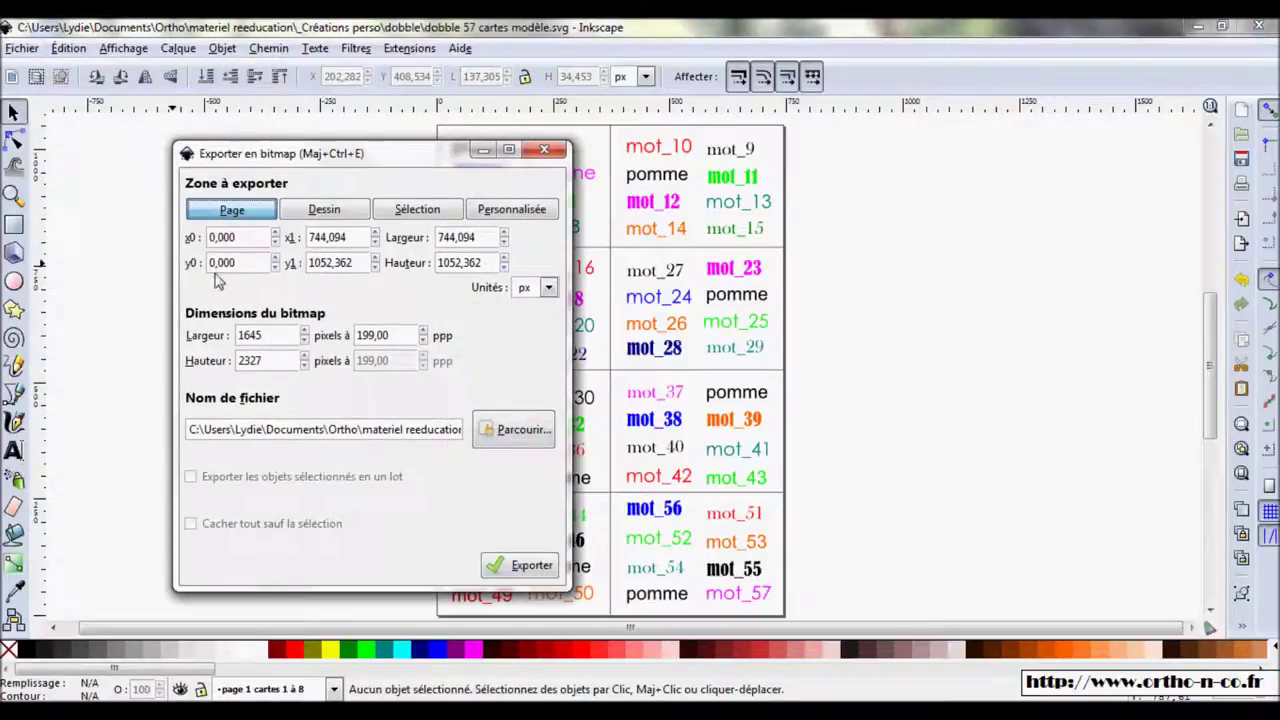
drag(368, 429, 478, 437)
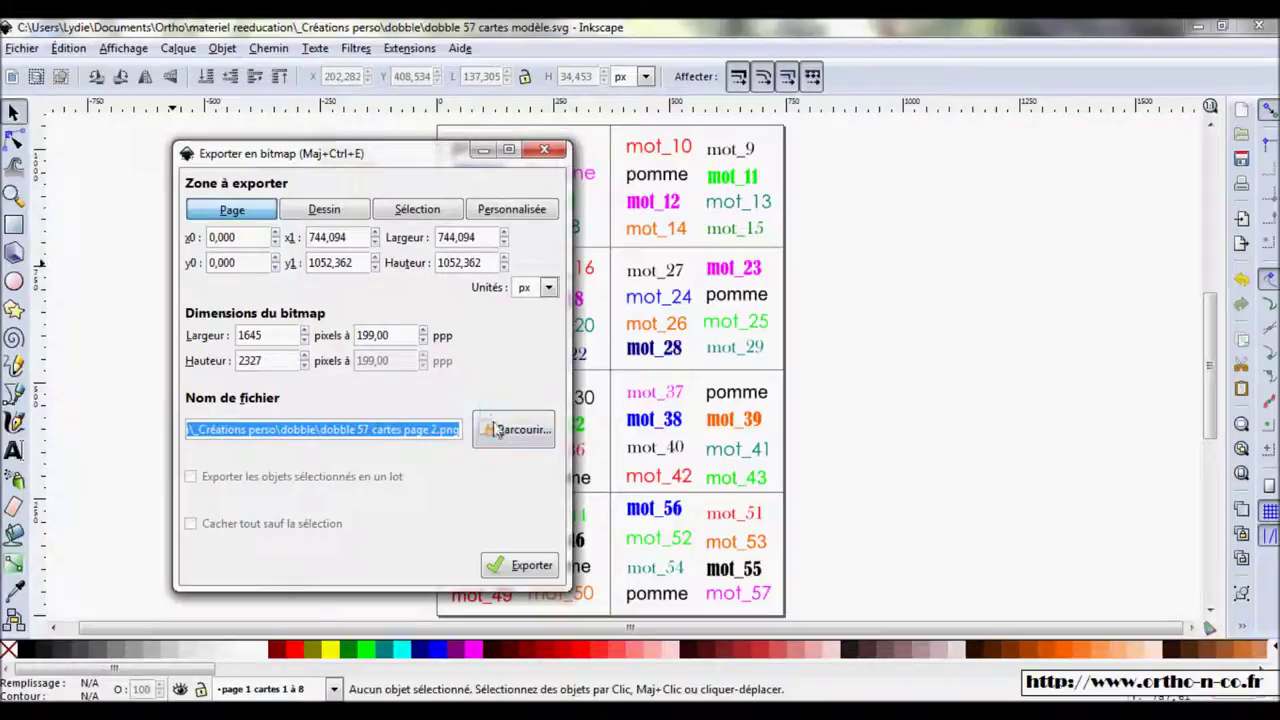
click(436, 430)
key(BackSpace)
text(1)
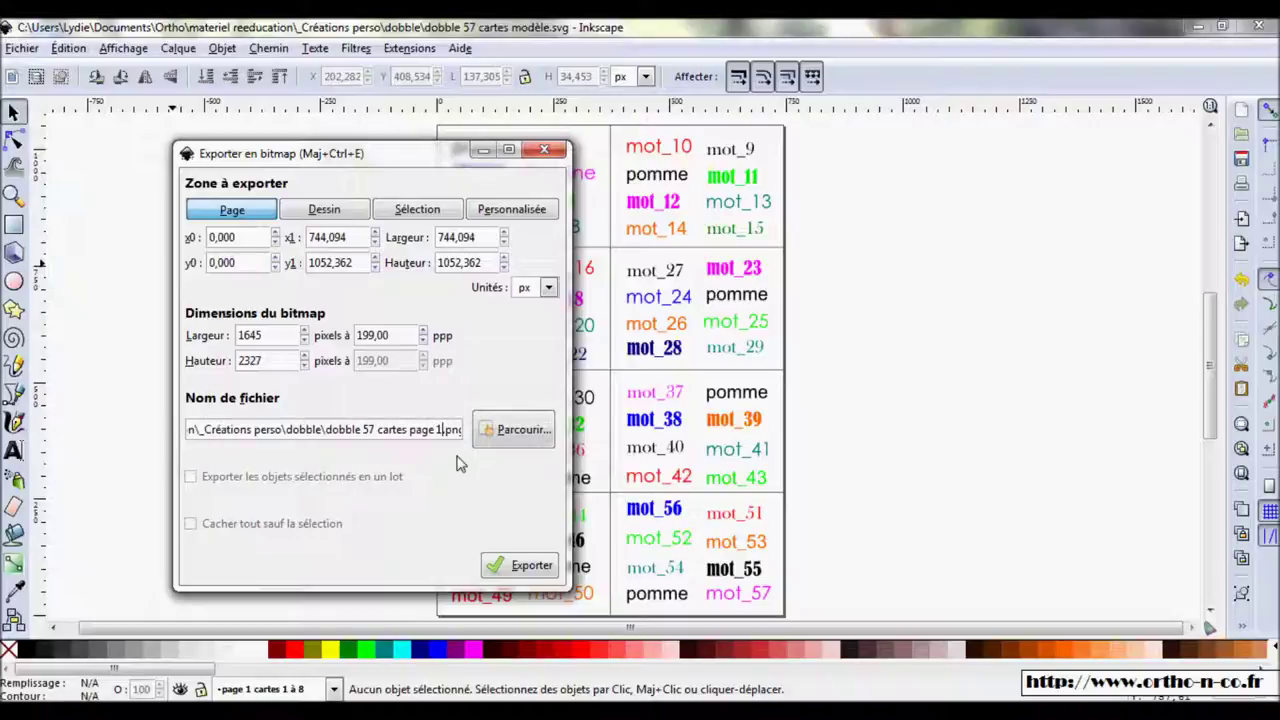
click(532, 567)
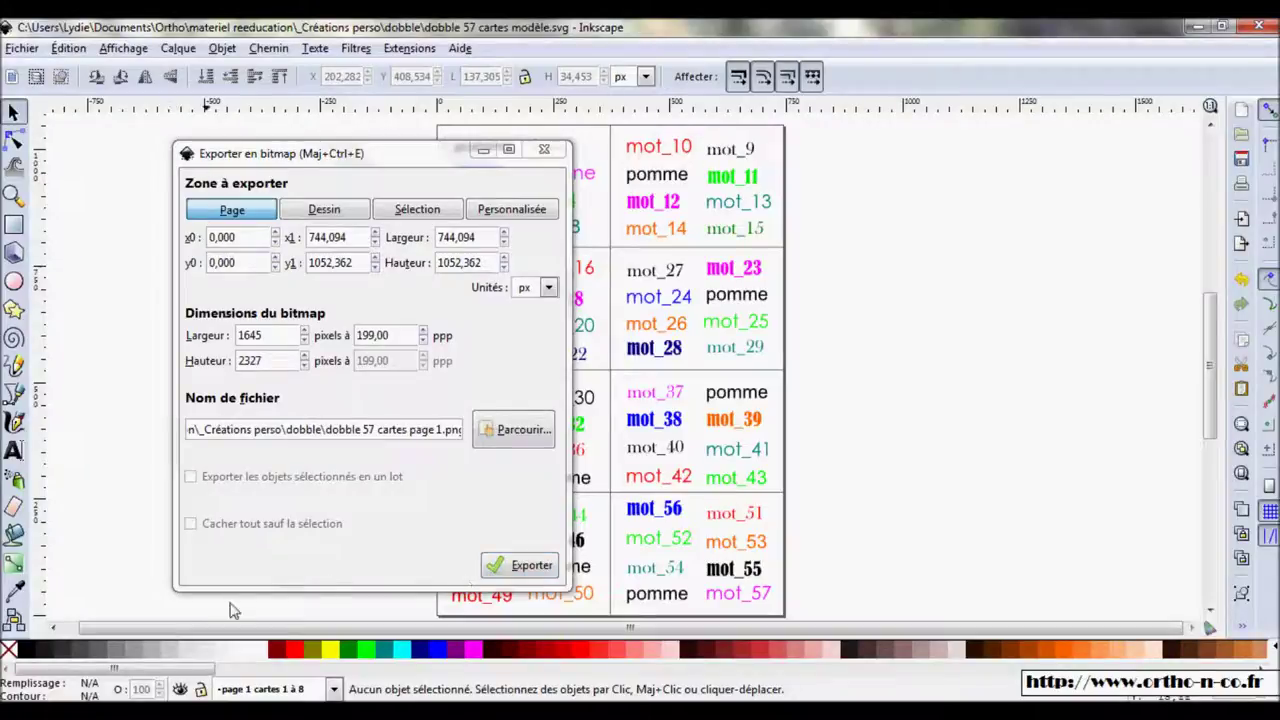
Step: Show only the page 2 layer and export it as a PNG ending in 2
click(181, 690)
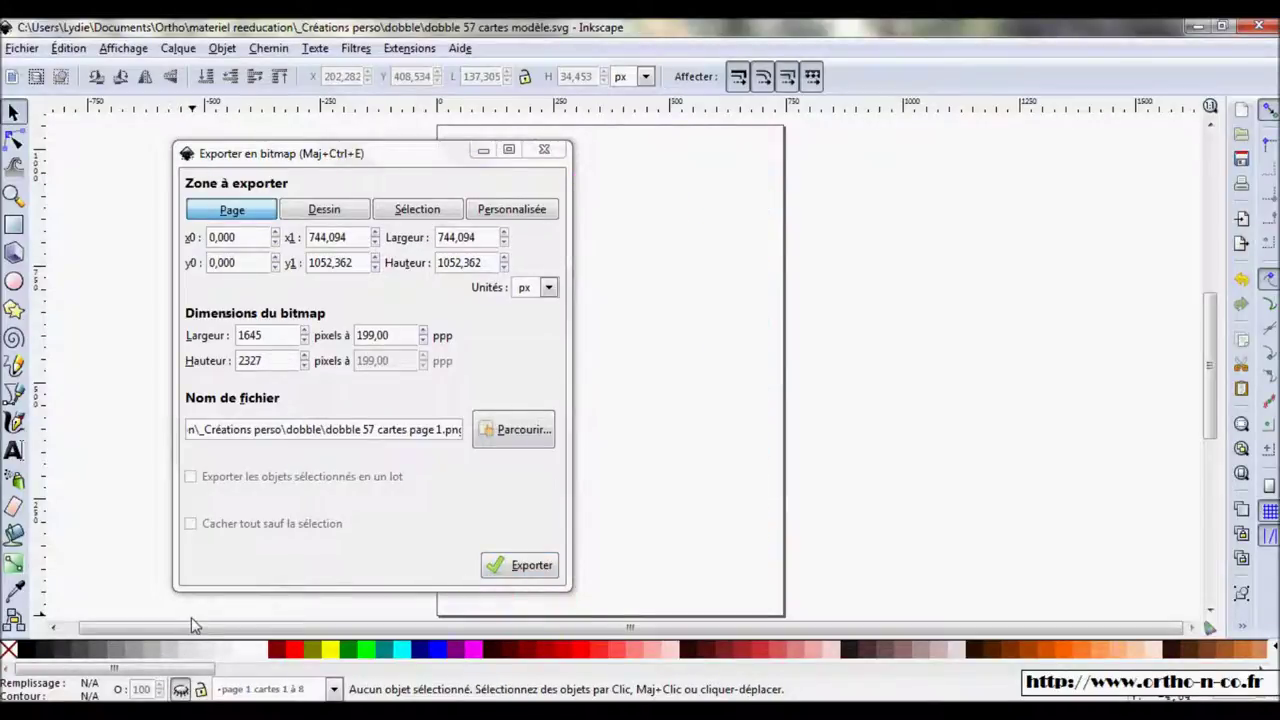
click(250, 689)
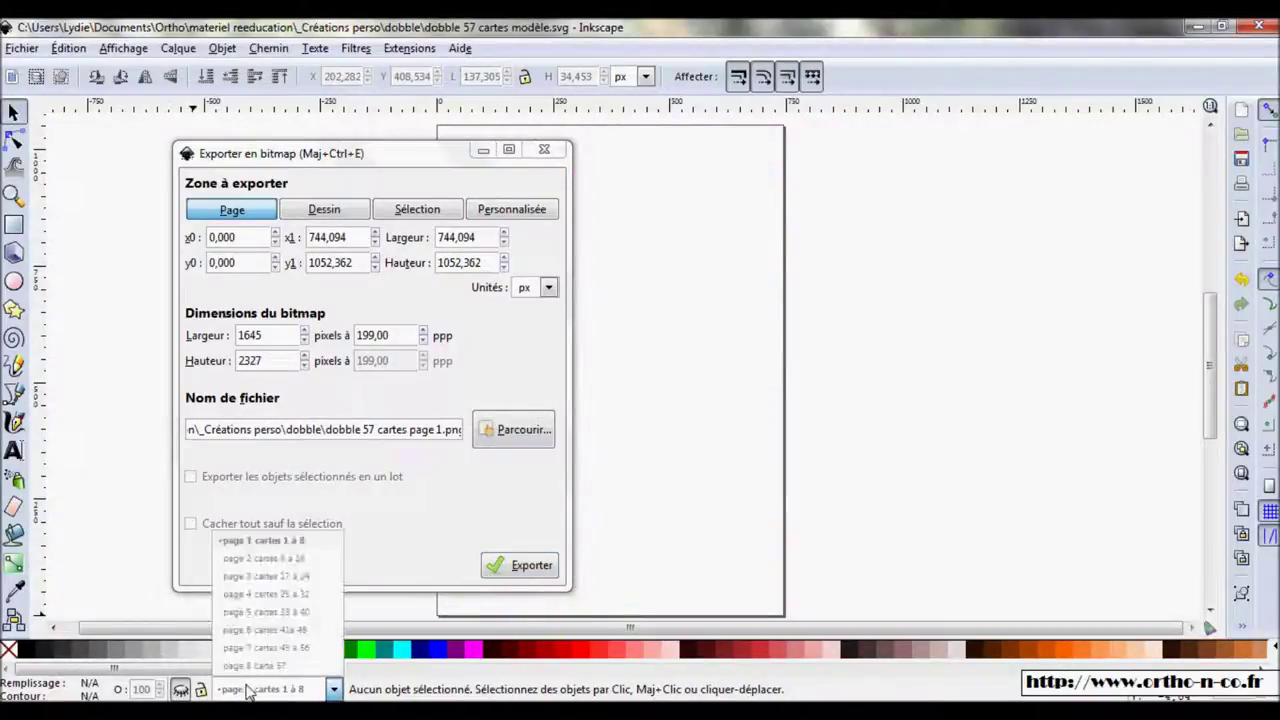
click(252, 560)
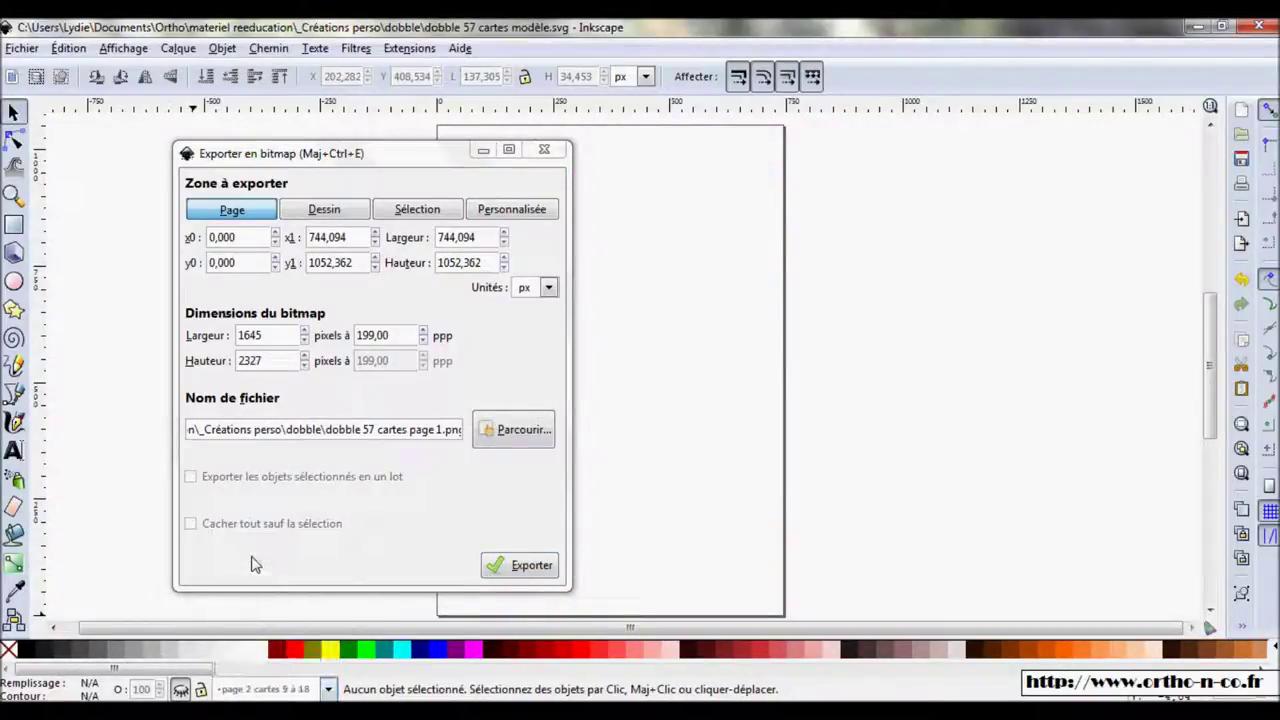
click(181, 690)
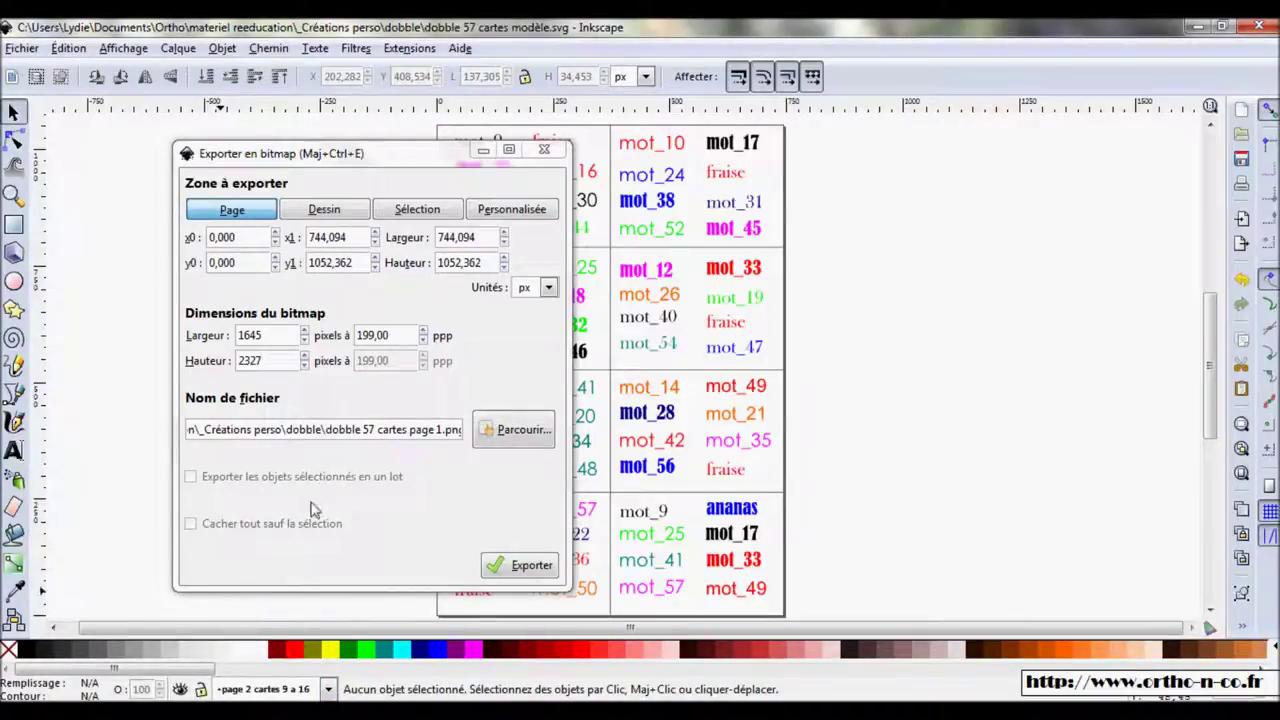
click(446, 430)
key(BackSpace)
text(2)
click(509, 565)
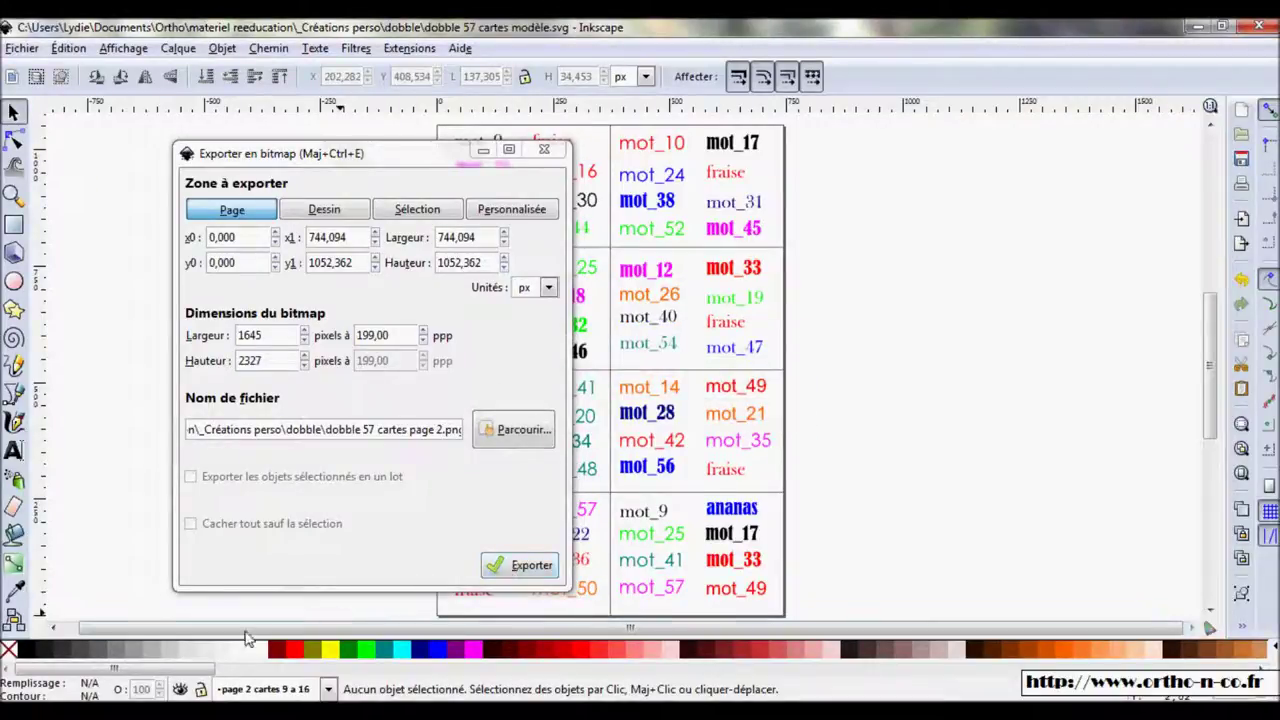
Step: Show only the page 3 layer, export it as a PNG ending in 3, and close the export settings
click(180, 689)
click(225, 692)
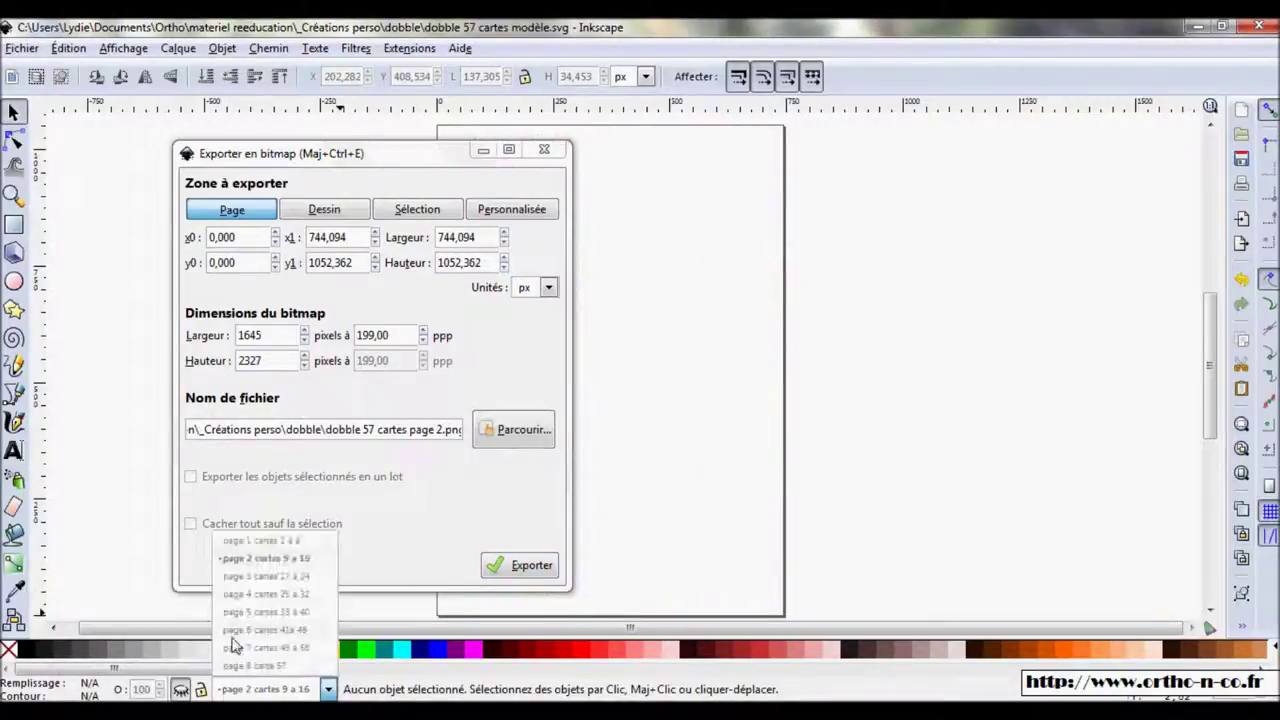
click(245, 578)
click(180, 689)
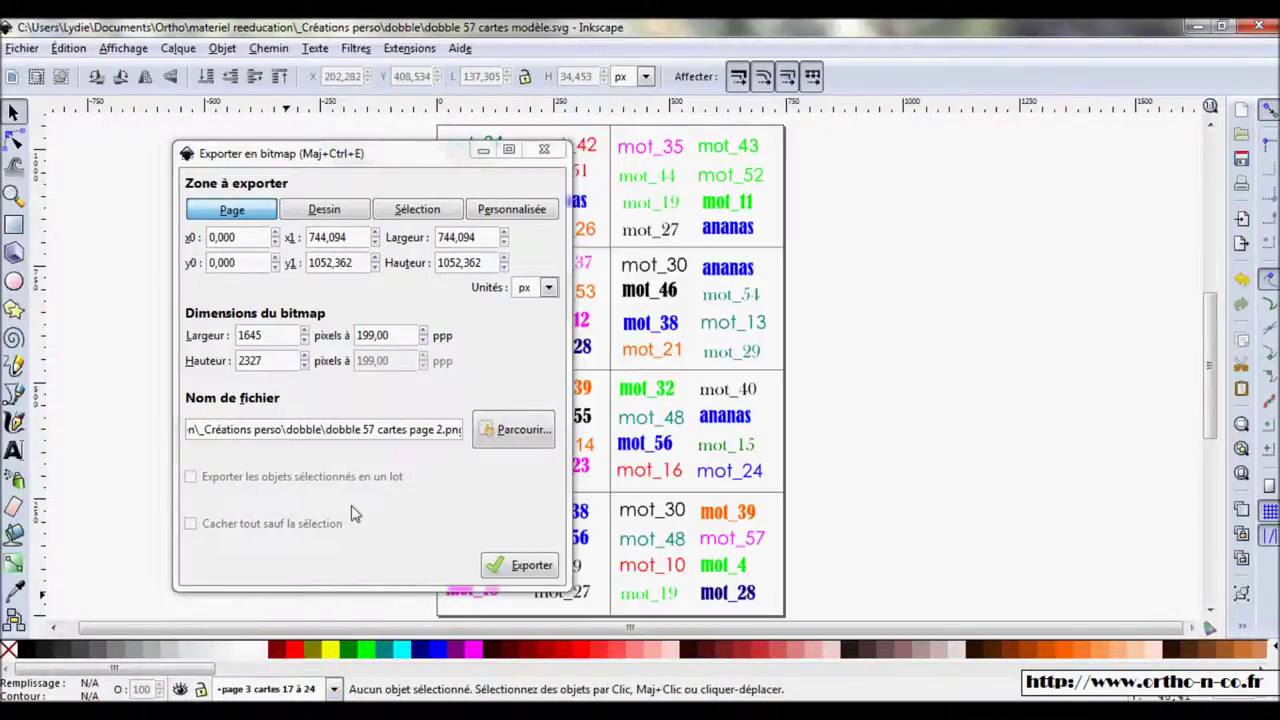
click(441, 430)
key(BackSpace)
text(3)
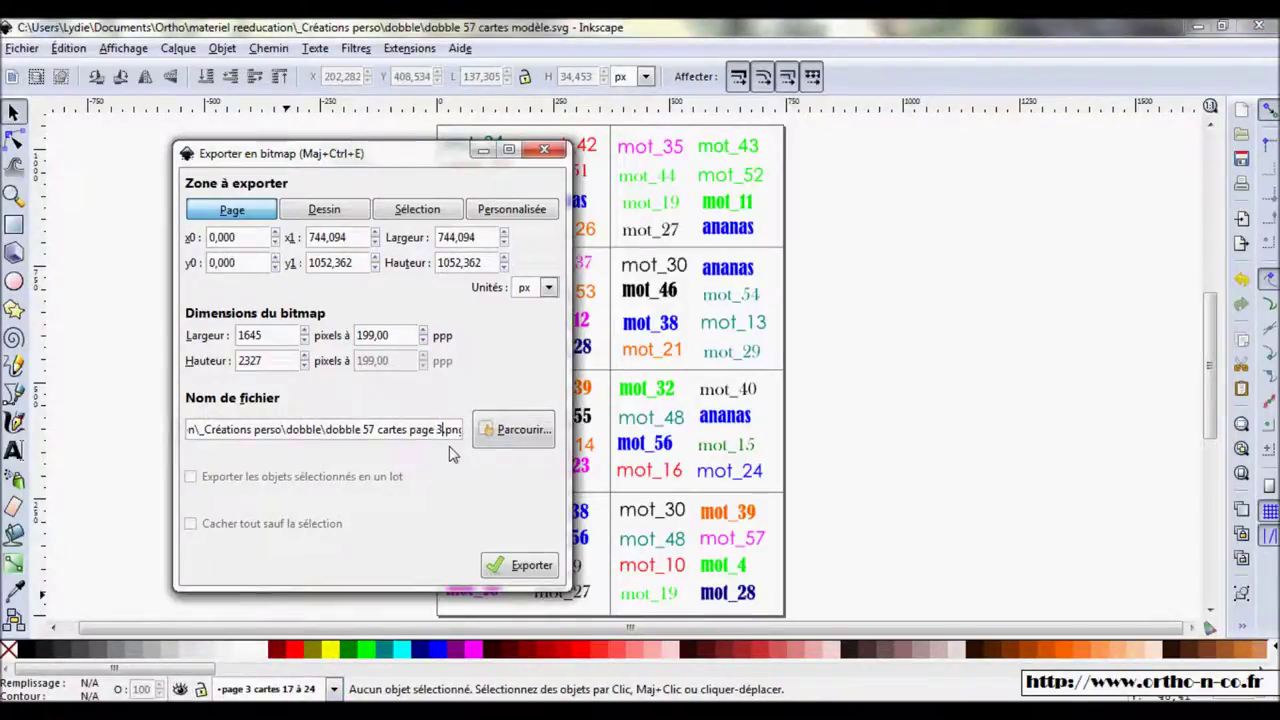
click(522, 566)
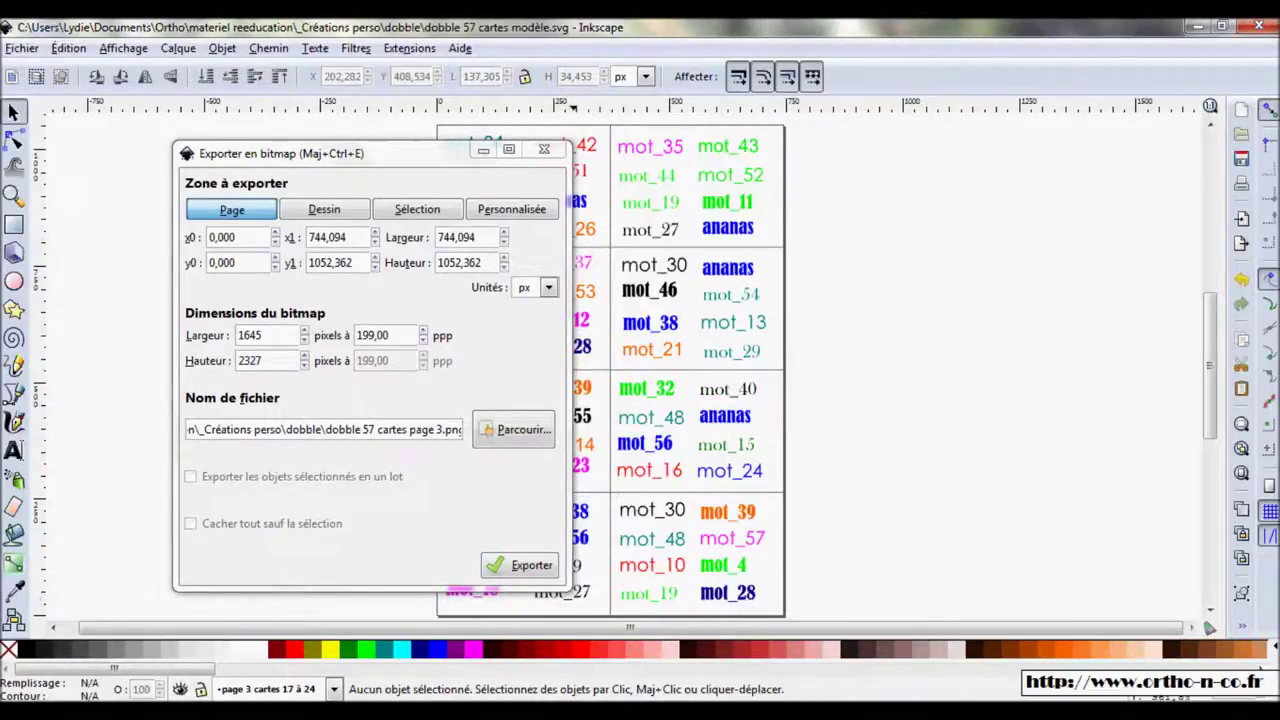
click(545, 150)
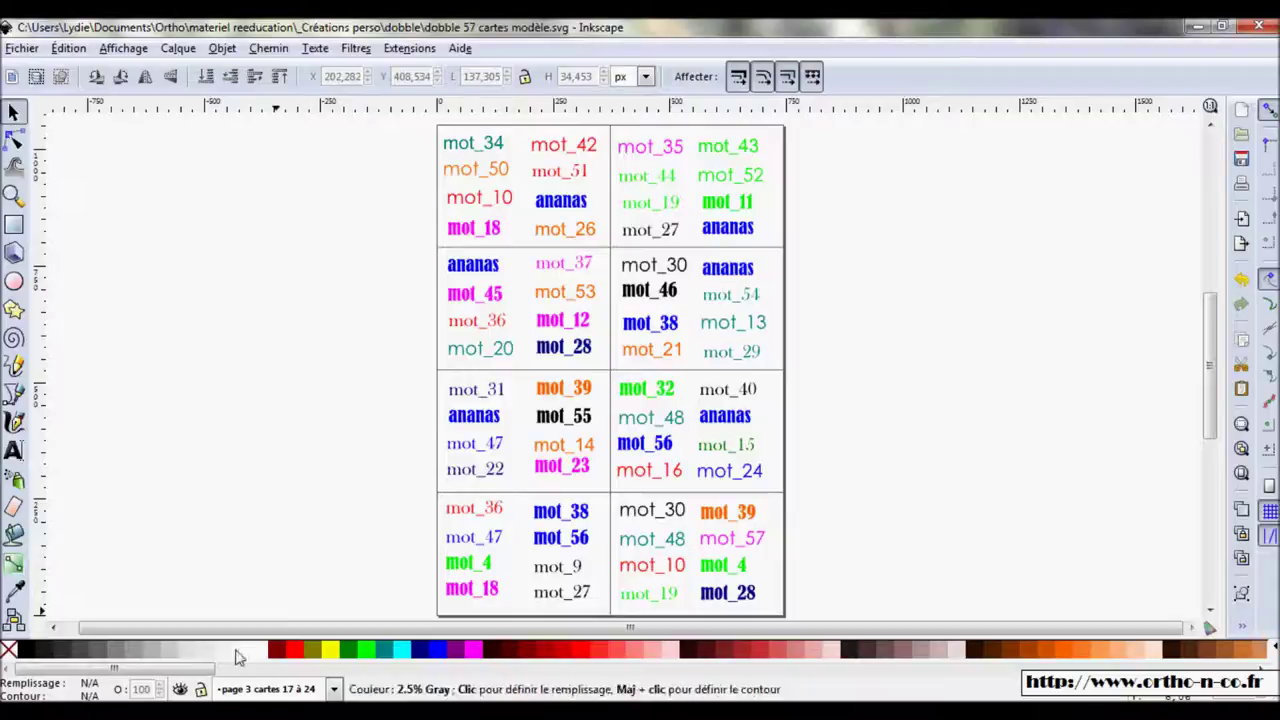
click(180, 689)
Step: Make the page 1 cartes 1 à 8 layer visible and select pomme on the first card
click(232, 689)
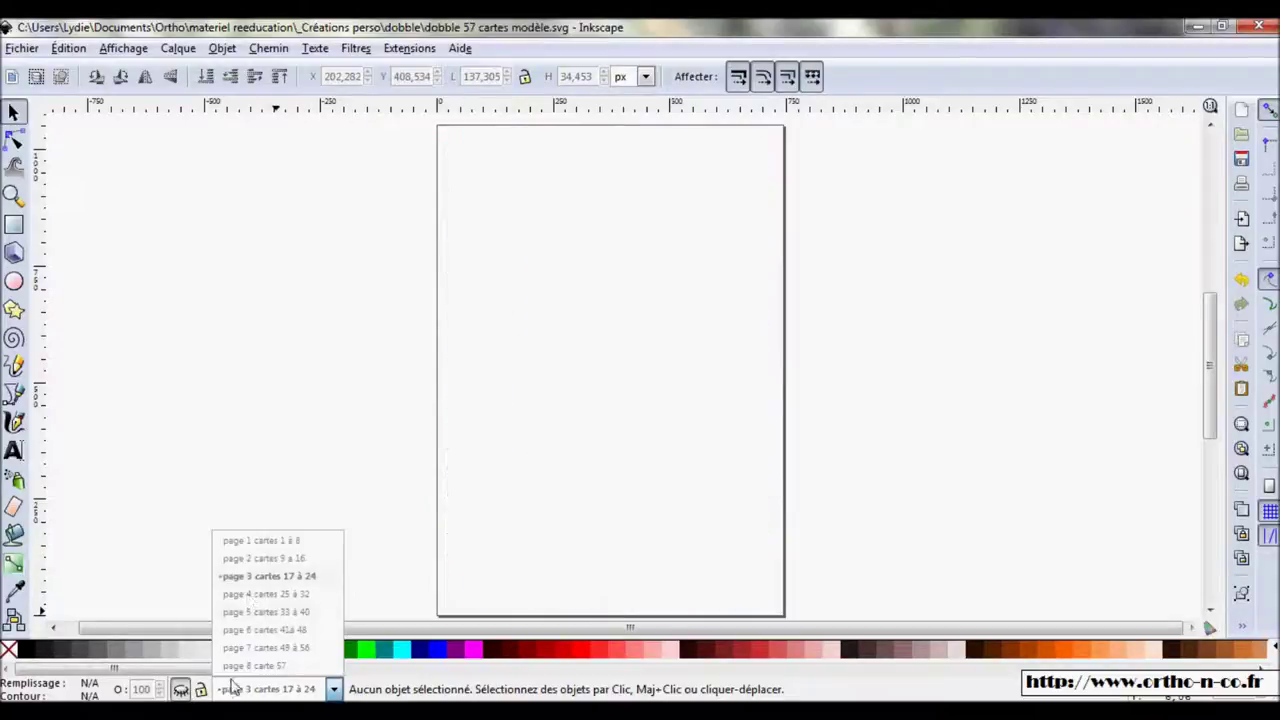
click(263, 540)
click(180, 689)
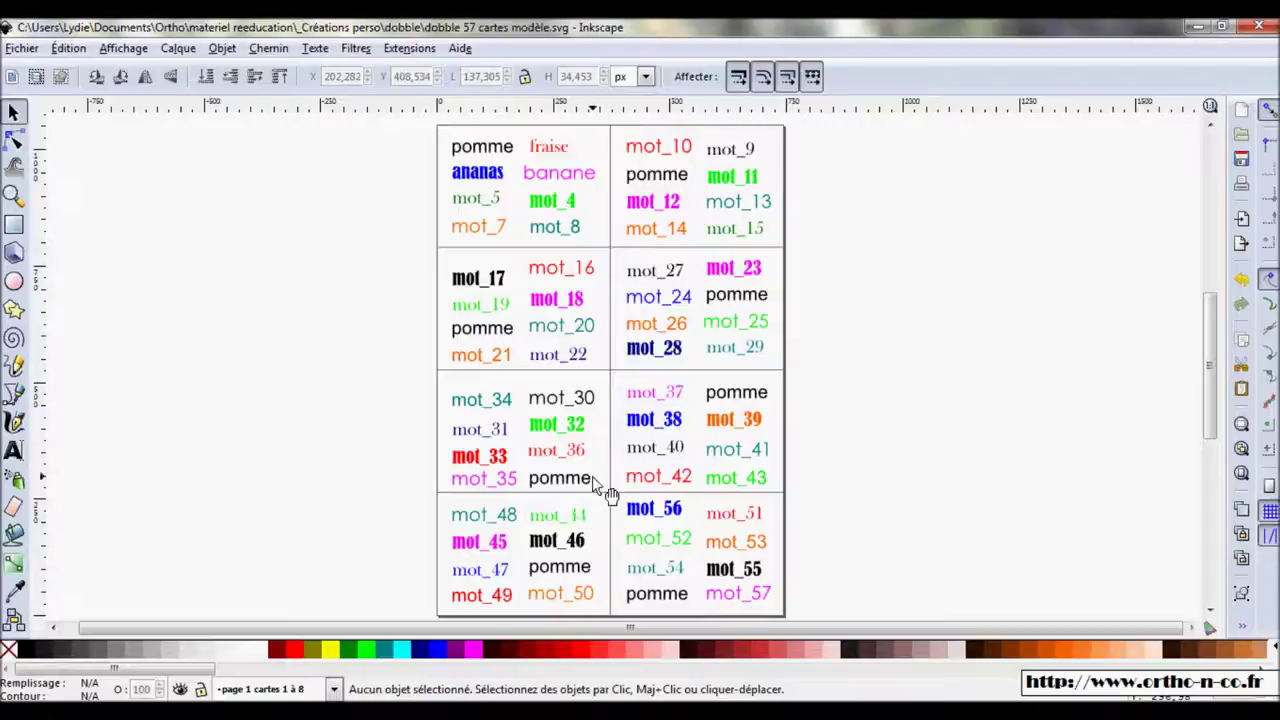
click(496, 160)
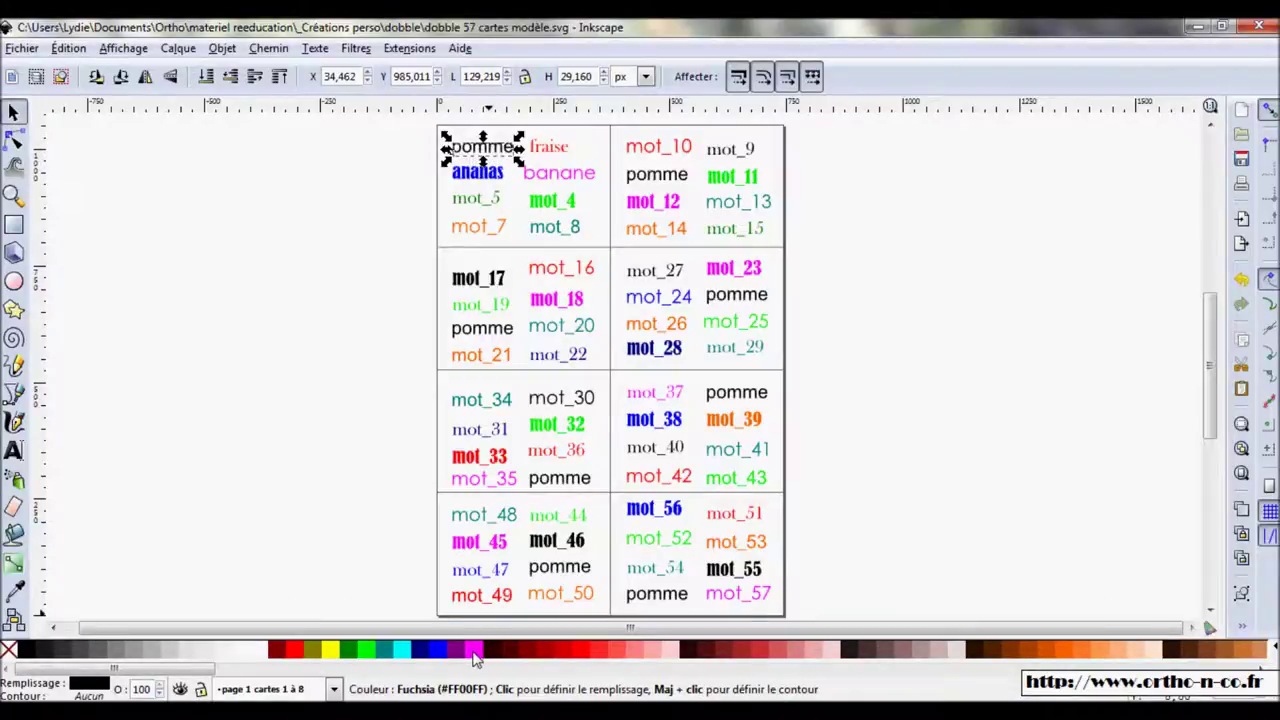
click(476, 652)
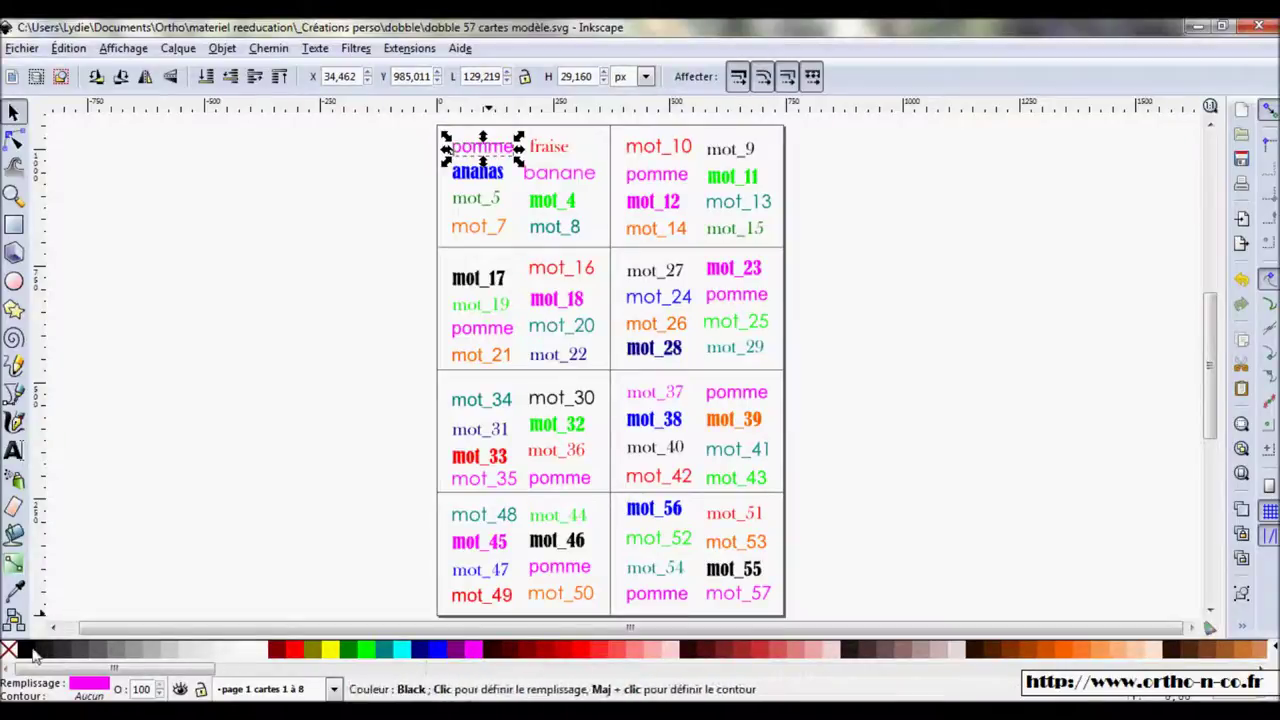
click(27, 652)
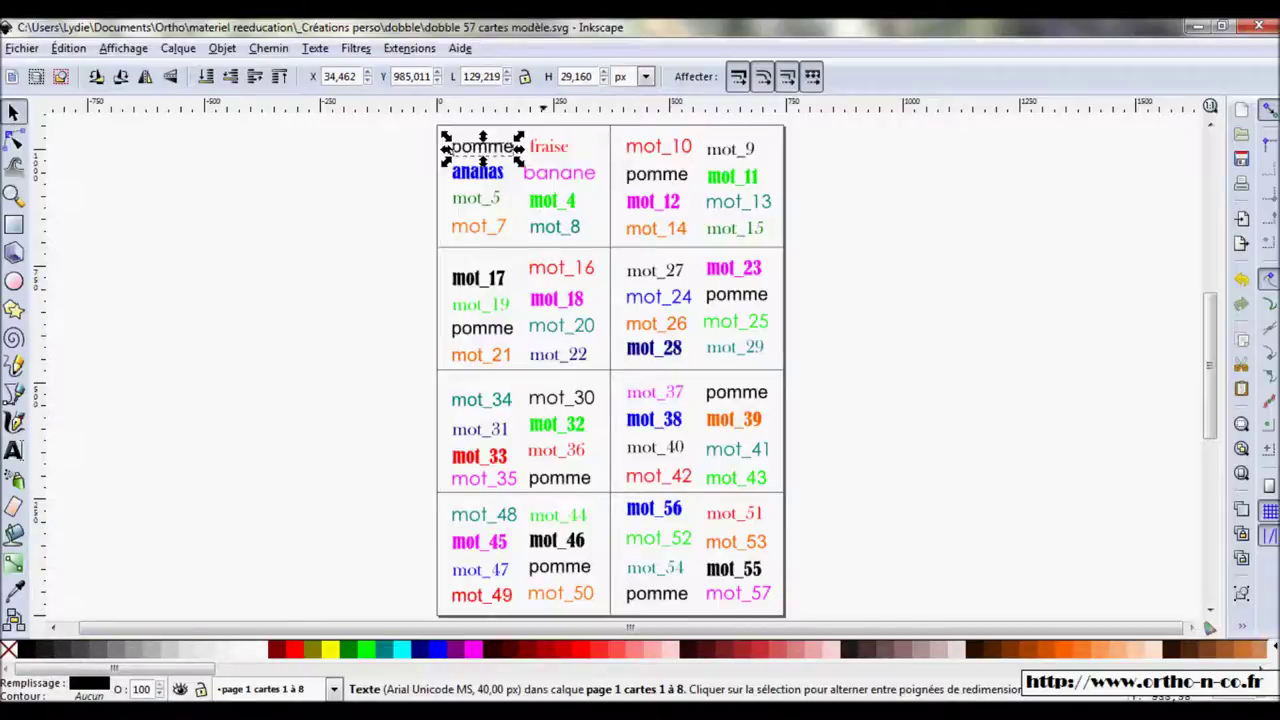
click(553, 178)
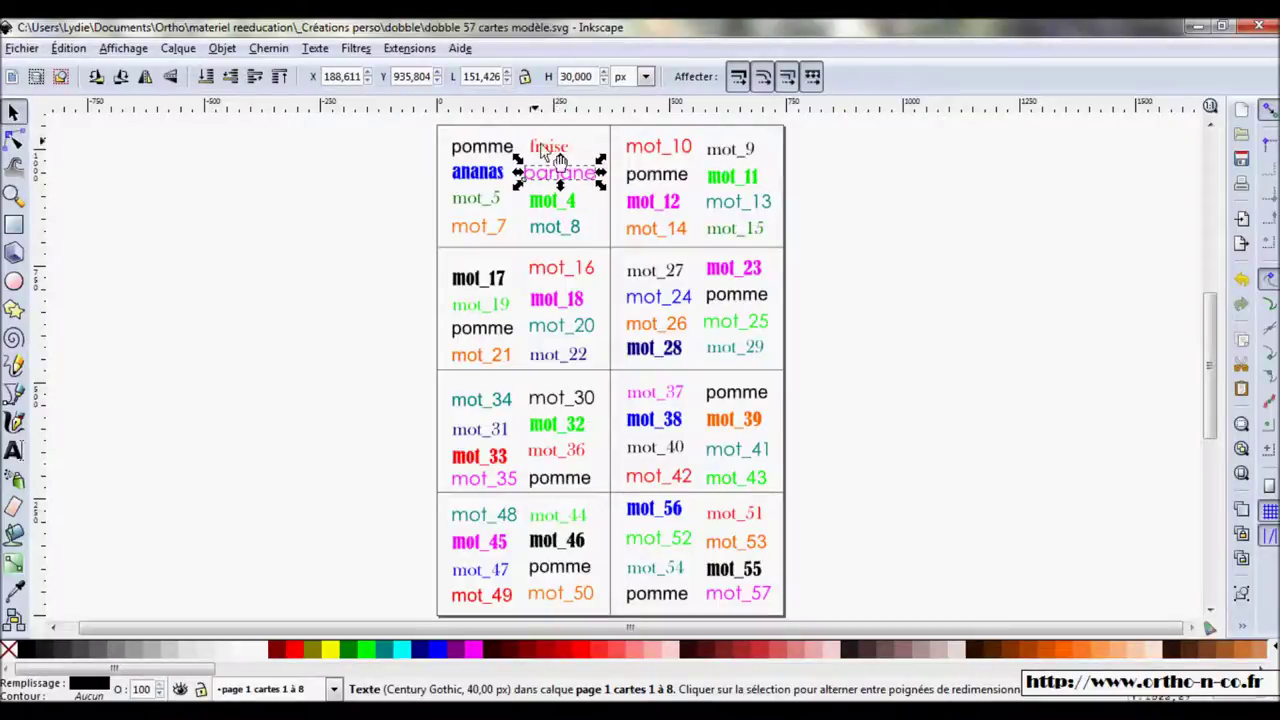
Step: Apply the Century font family to banane through Texte et police
click(316, 49)
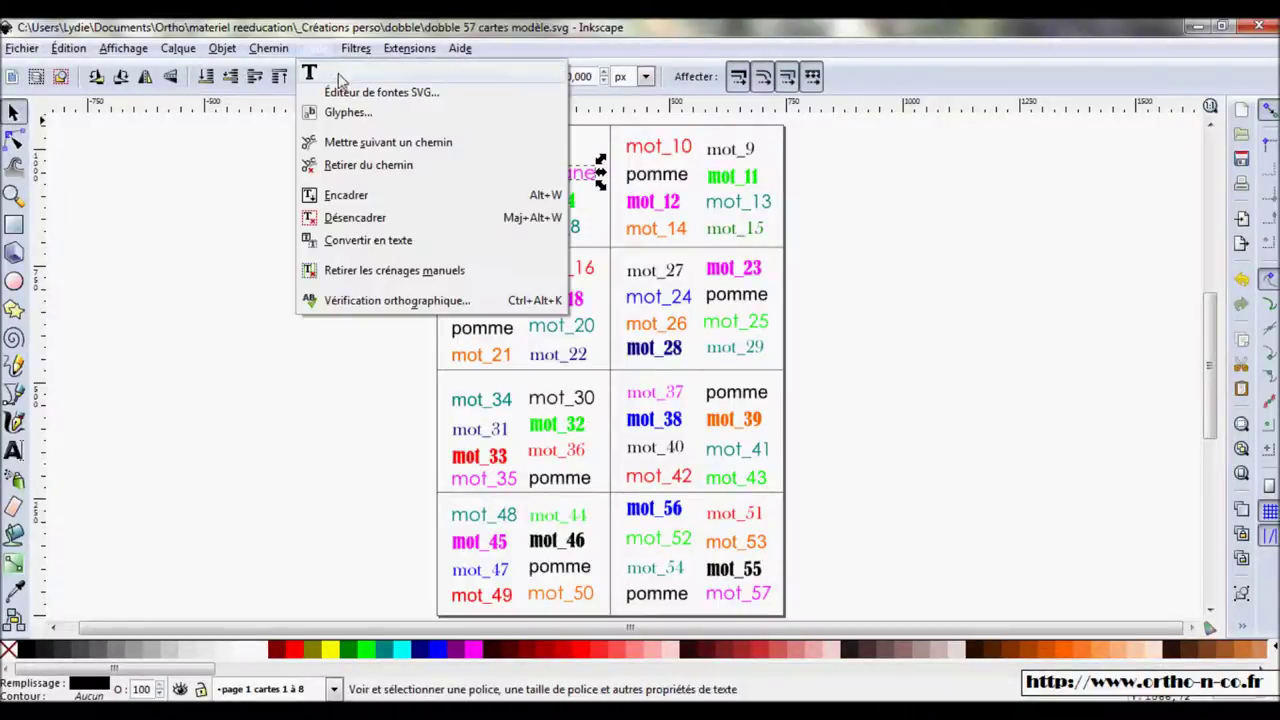
click(345, 72)
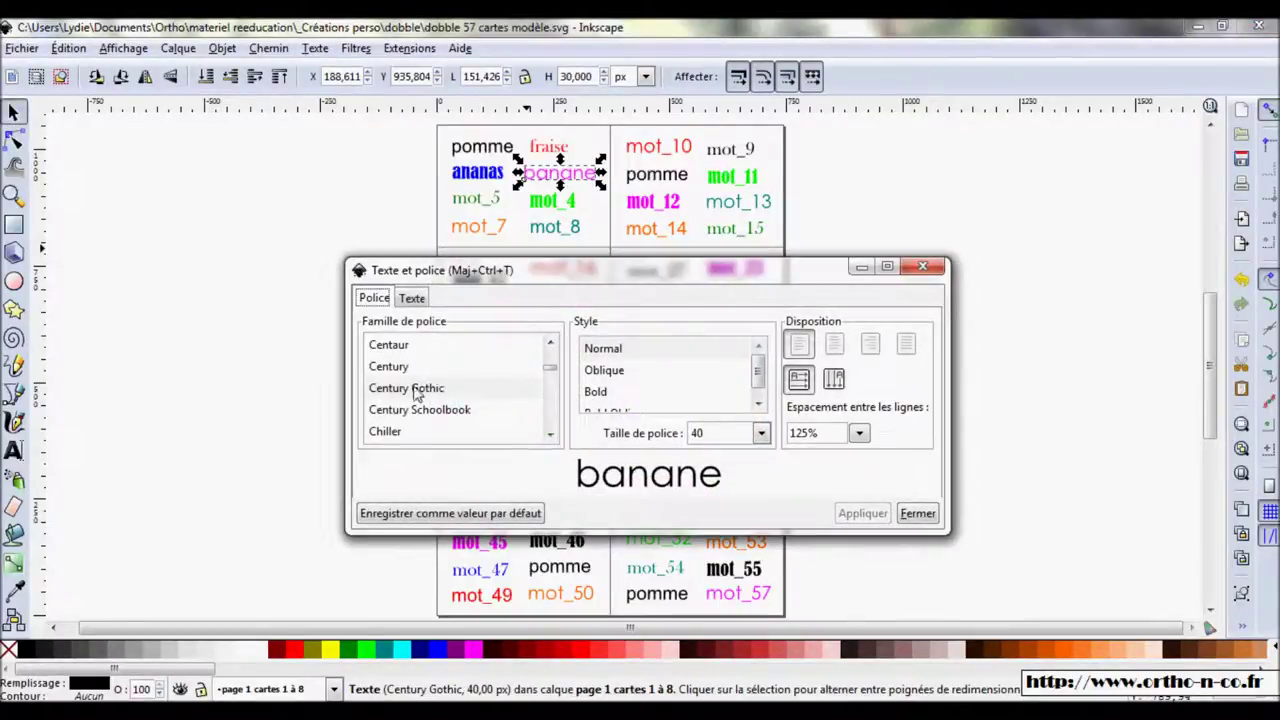
click(400, 366)
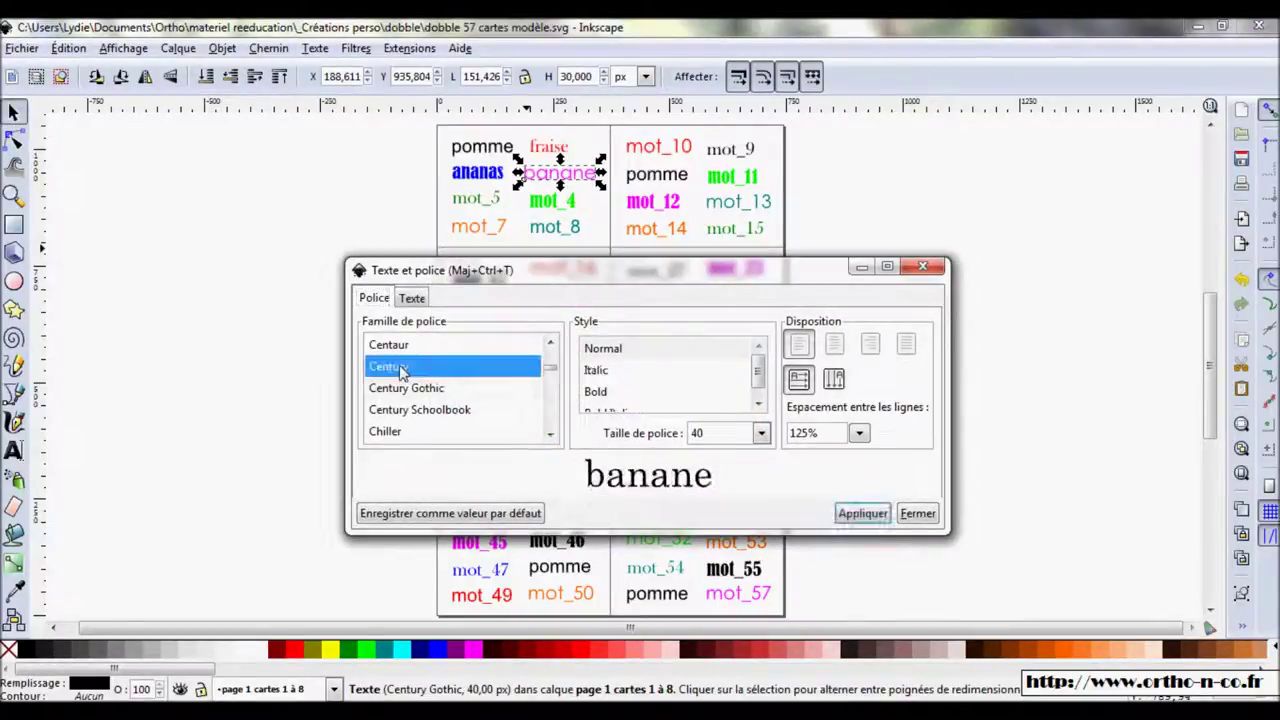
click(866, 514)
click(916, 514)
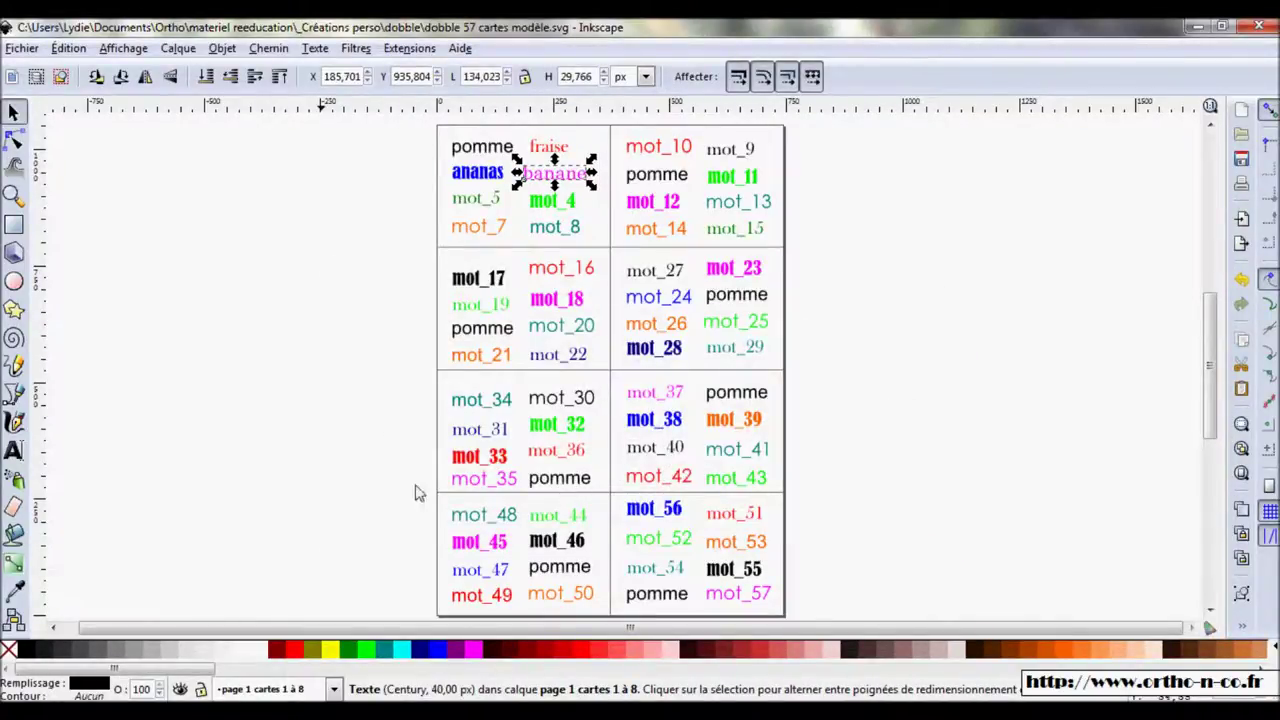
click(180, 689)
click(255, 689)
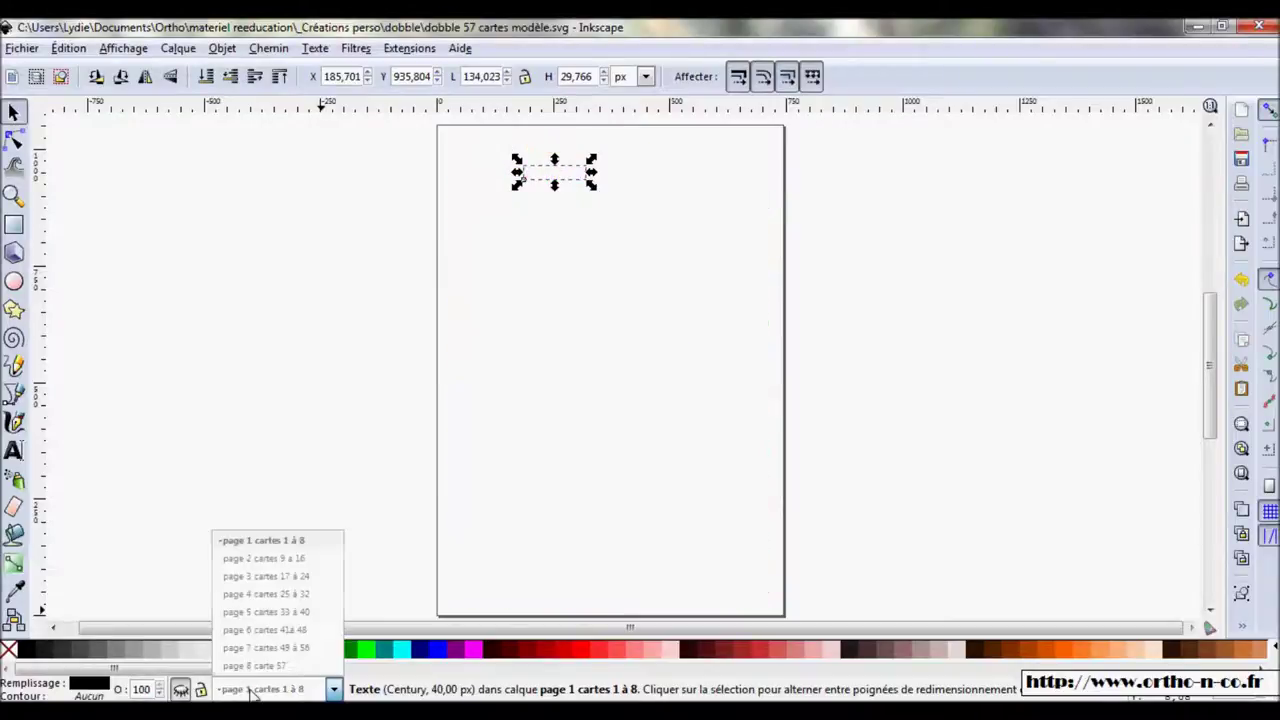
click(257, 558)
click(180, 689)
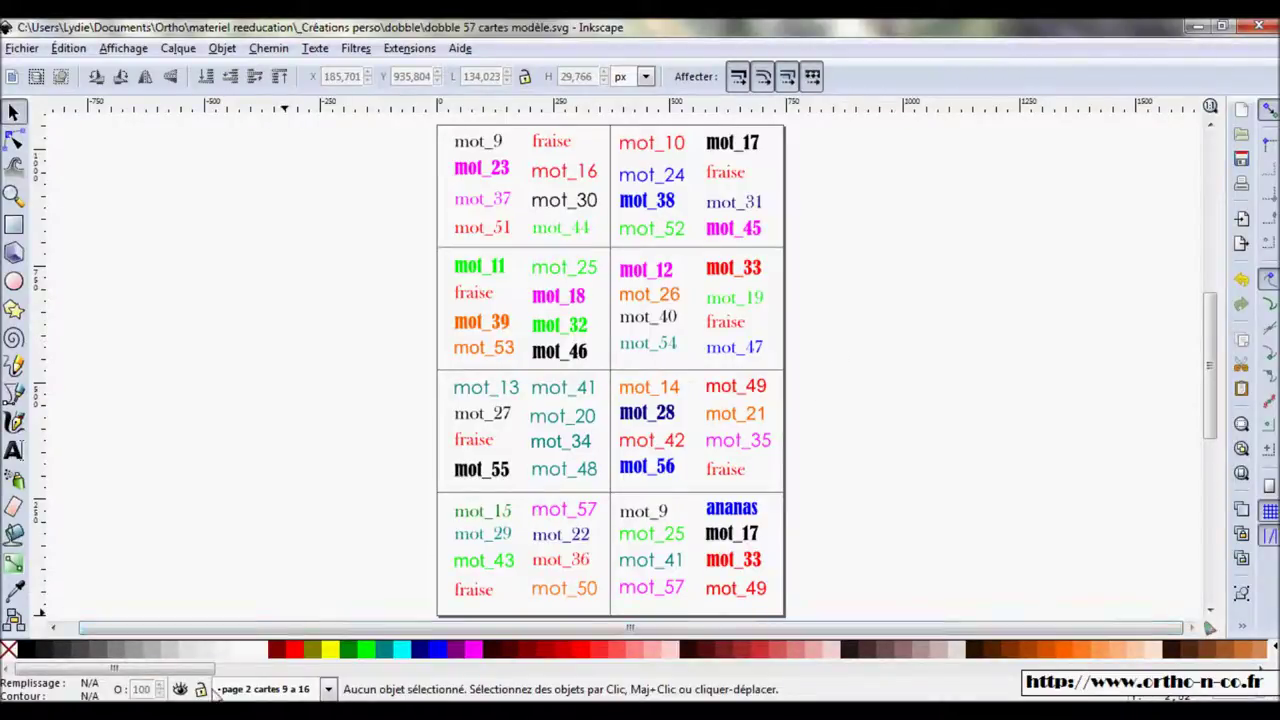
click(250, 690)
click(245, 588)
click(180, 690)
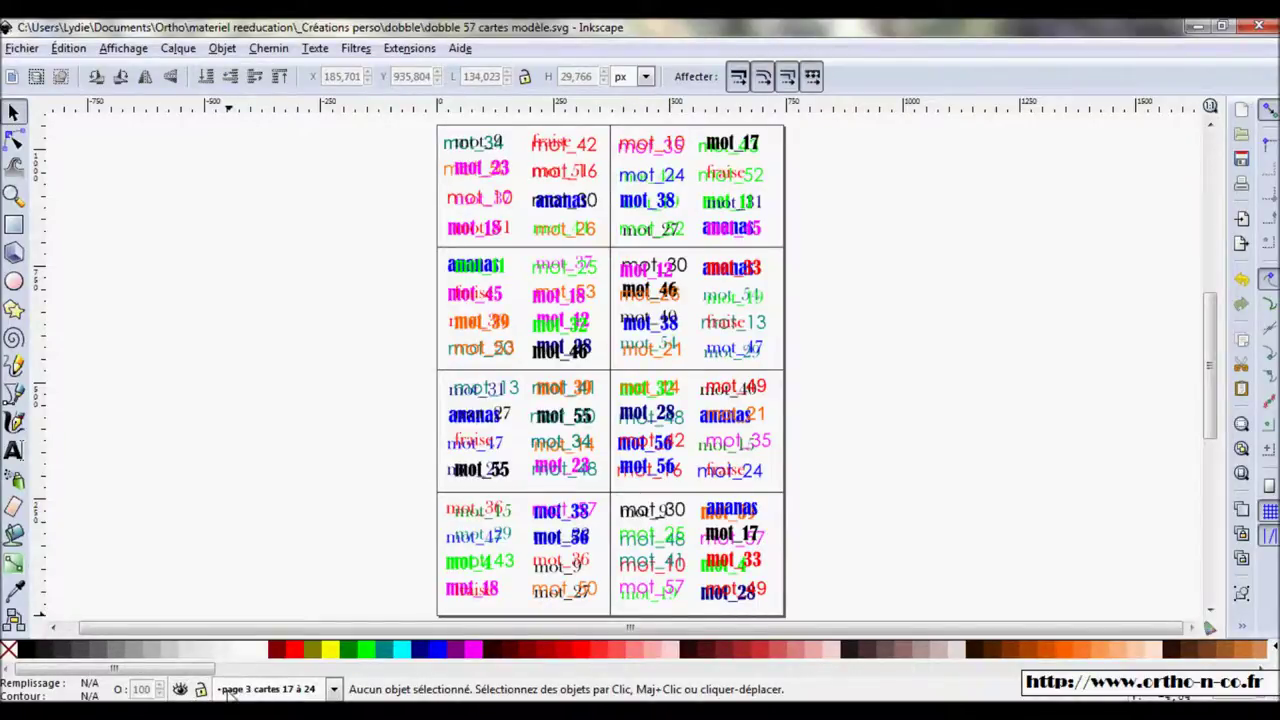
click(250, 689)
click(248, 558)
click(180, 689)
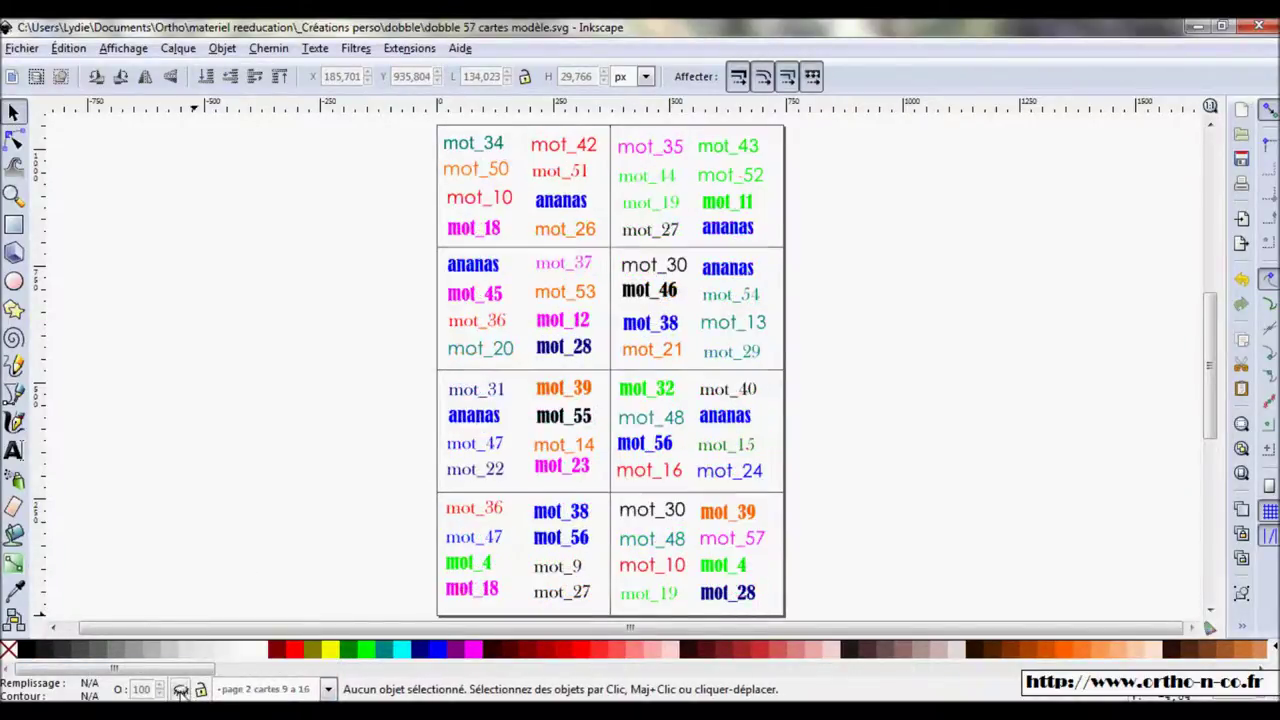
click(250, 689)
click(255, 582)
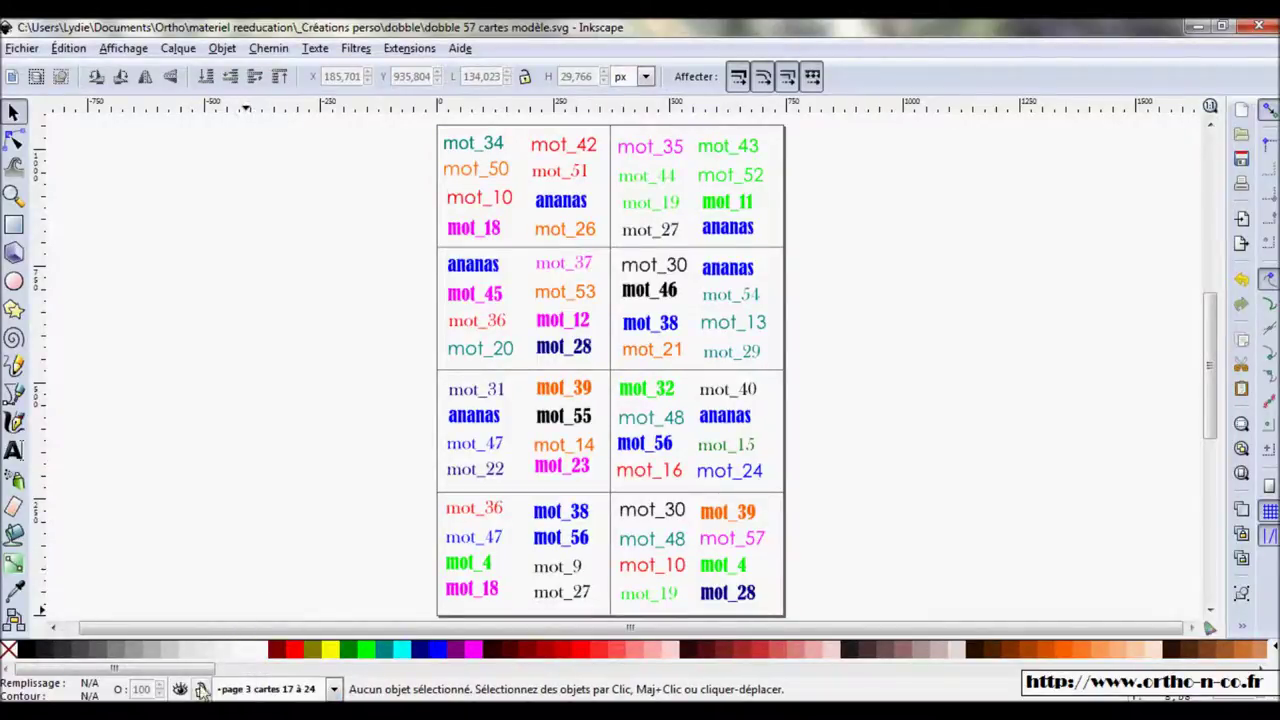
click(180, 689)
click(250, 689)
click(242, 600)
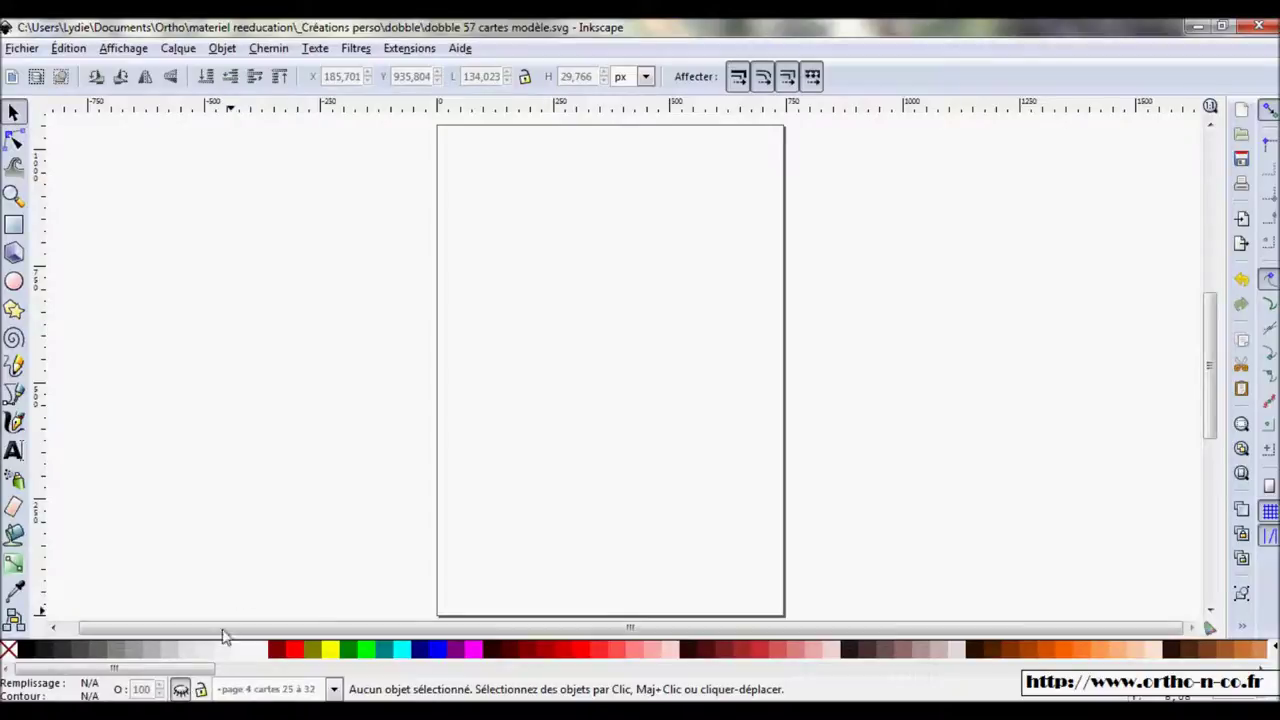
click(182, 688)
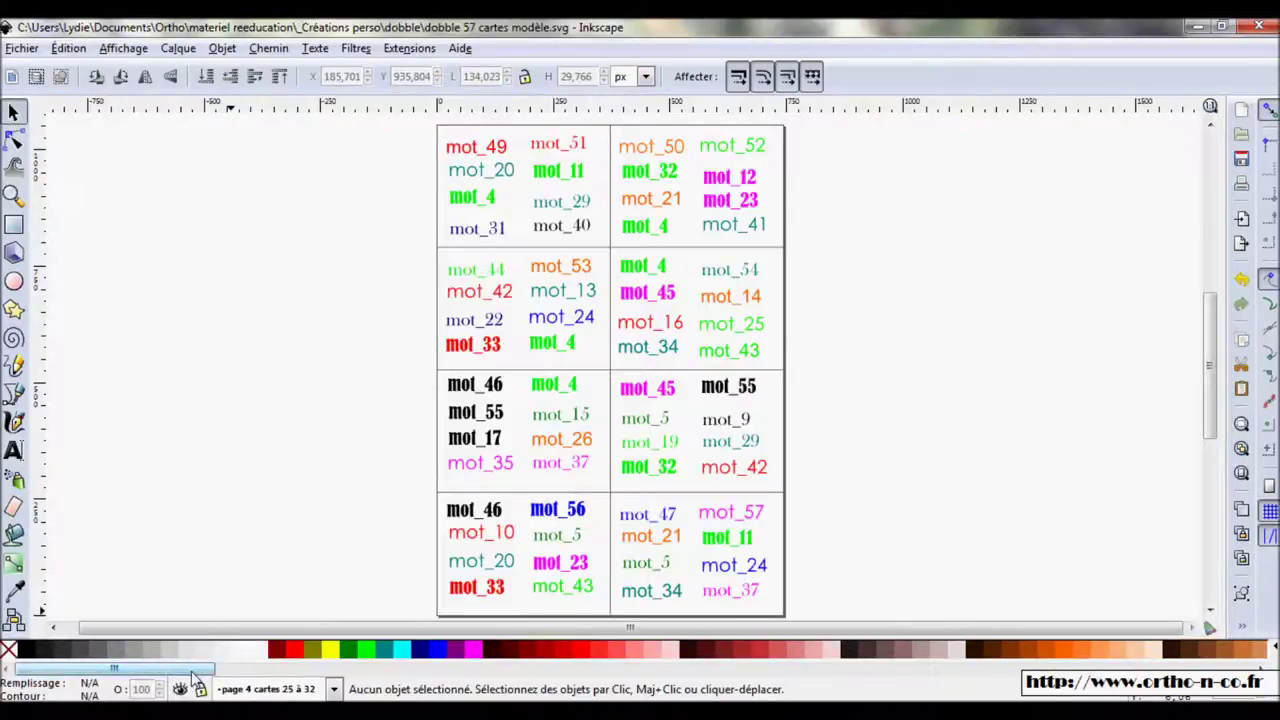
click(180, 689)
click(240, 689)
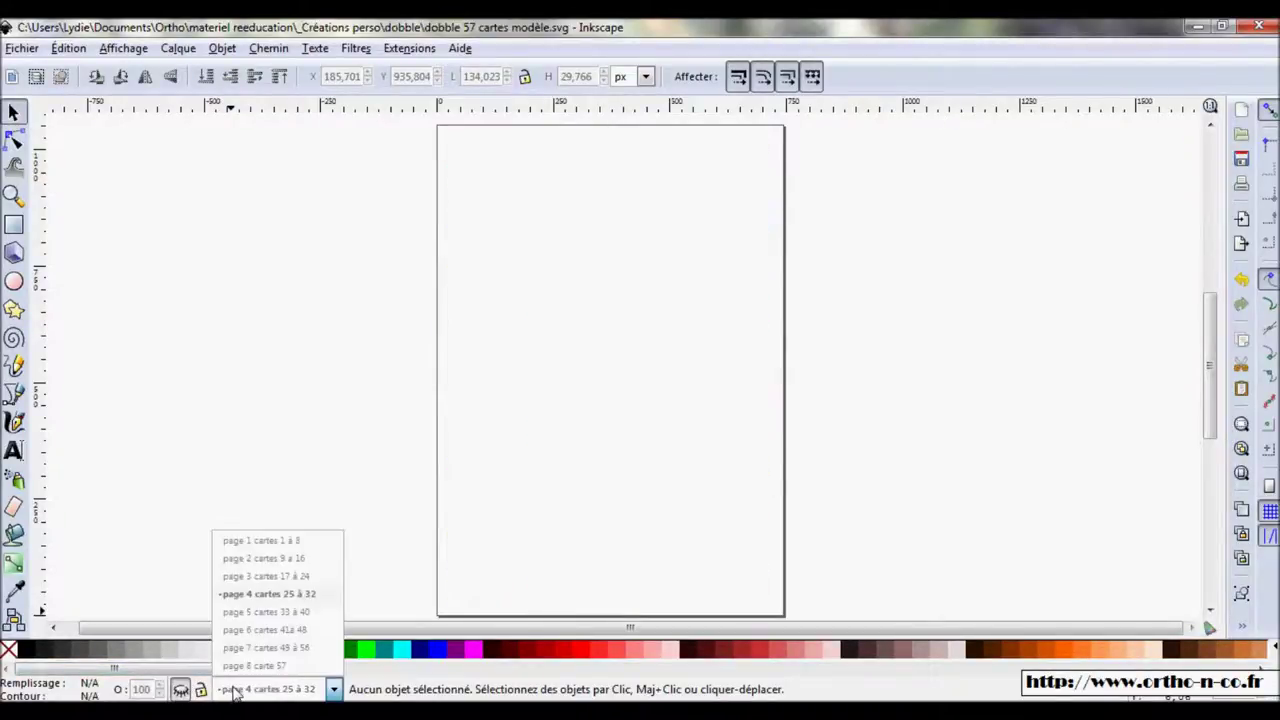
click(239, 612)
click(180, 689)
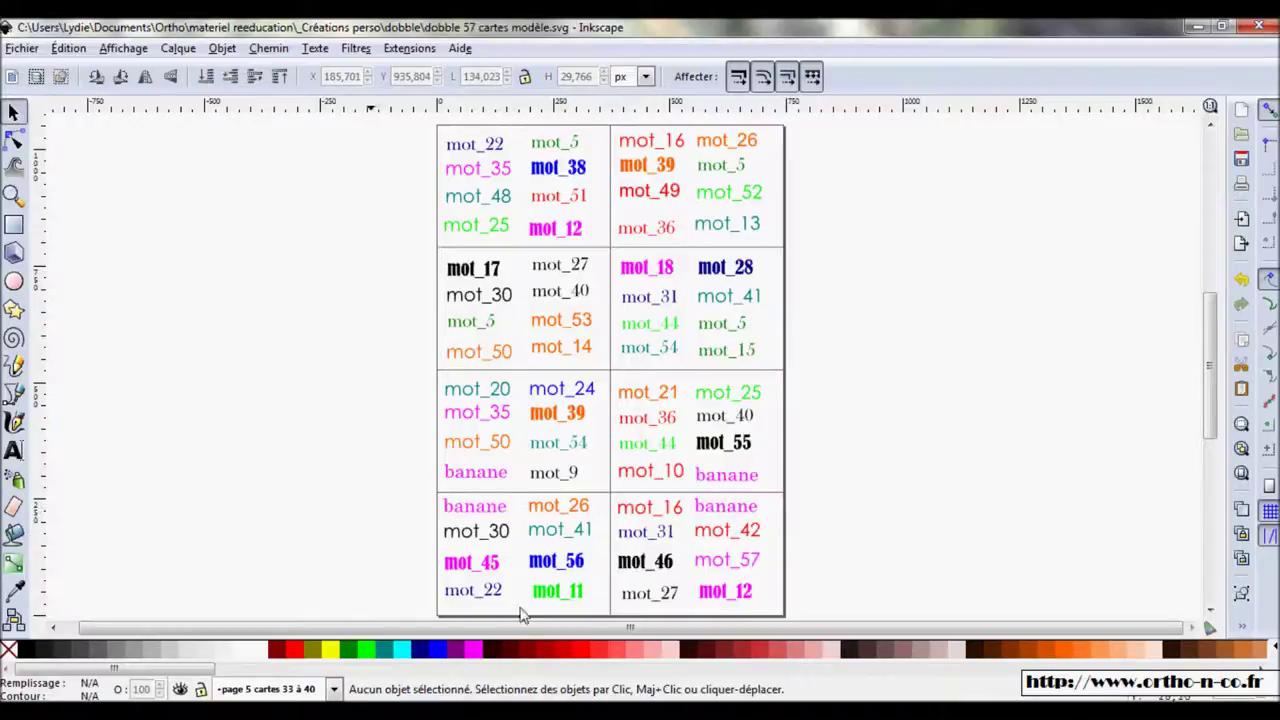
click(181, 690)
click(265, 689)
click(278, 534)
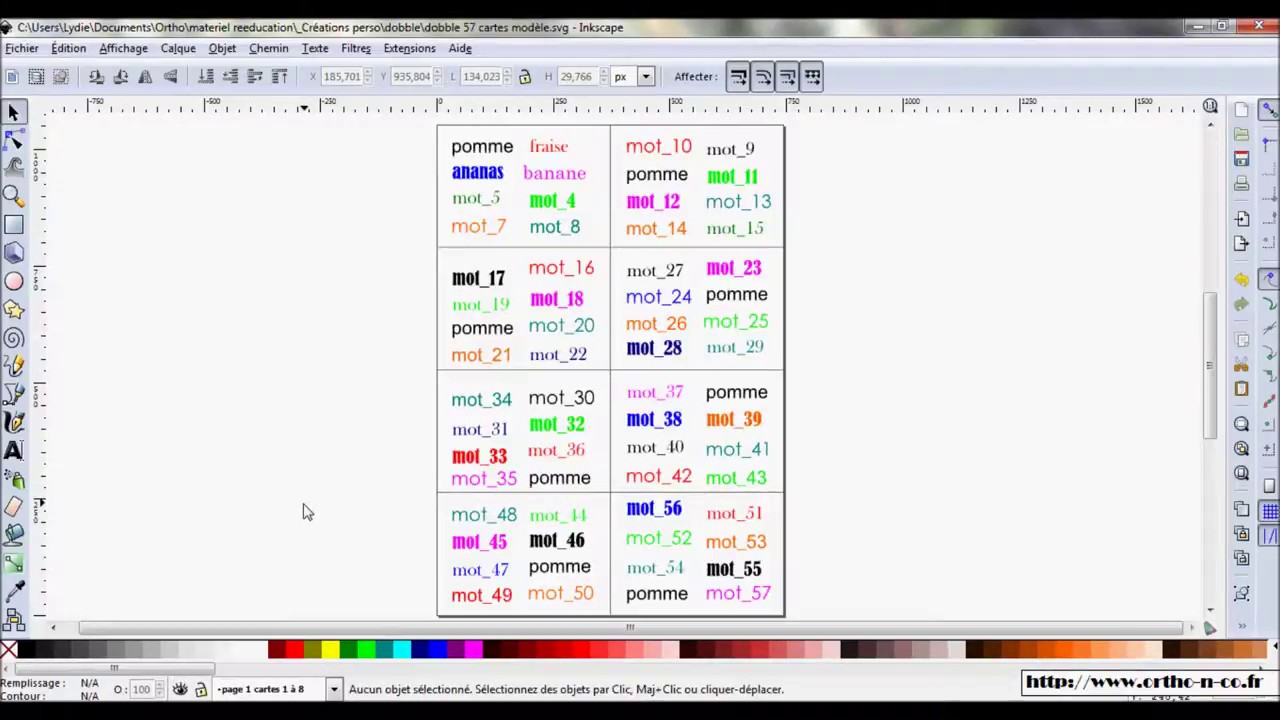